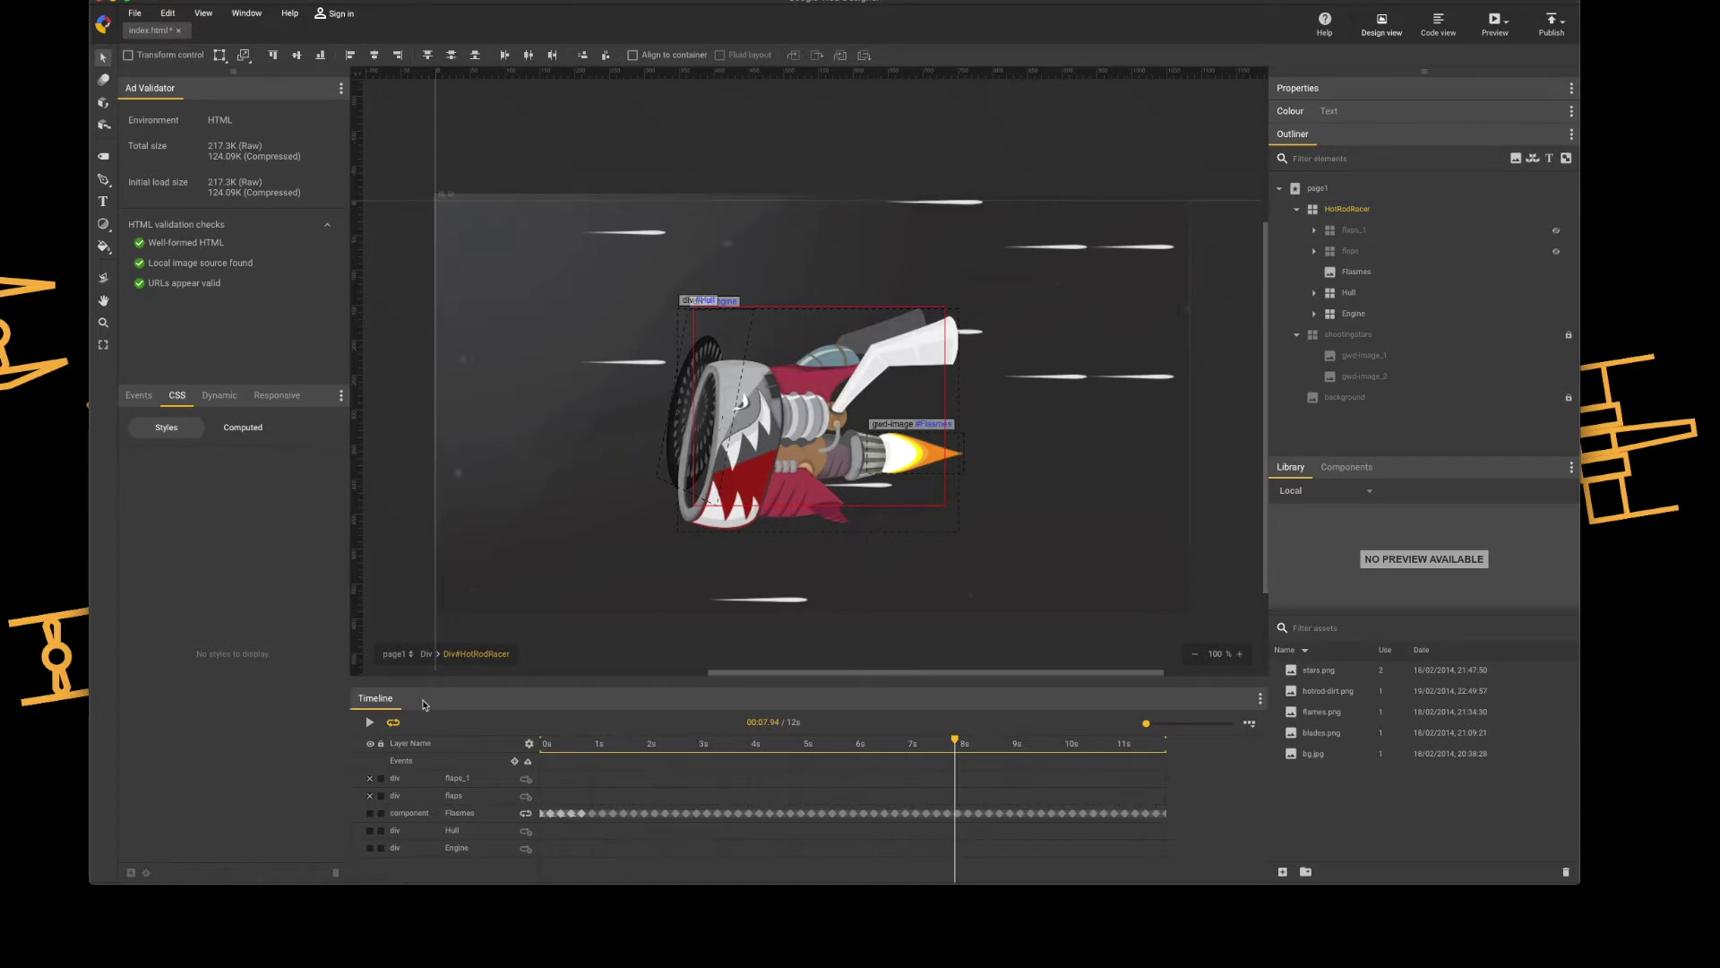
# Preview the racer animation and stop playback at 3.90 s.
pyautogui.click(369, 724)
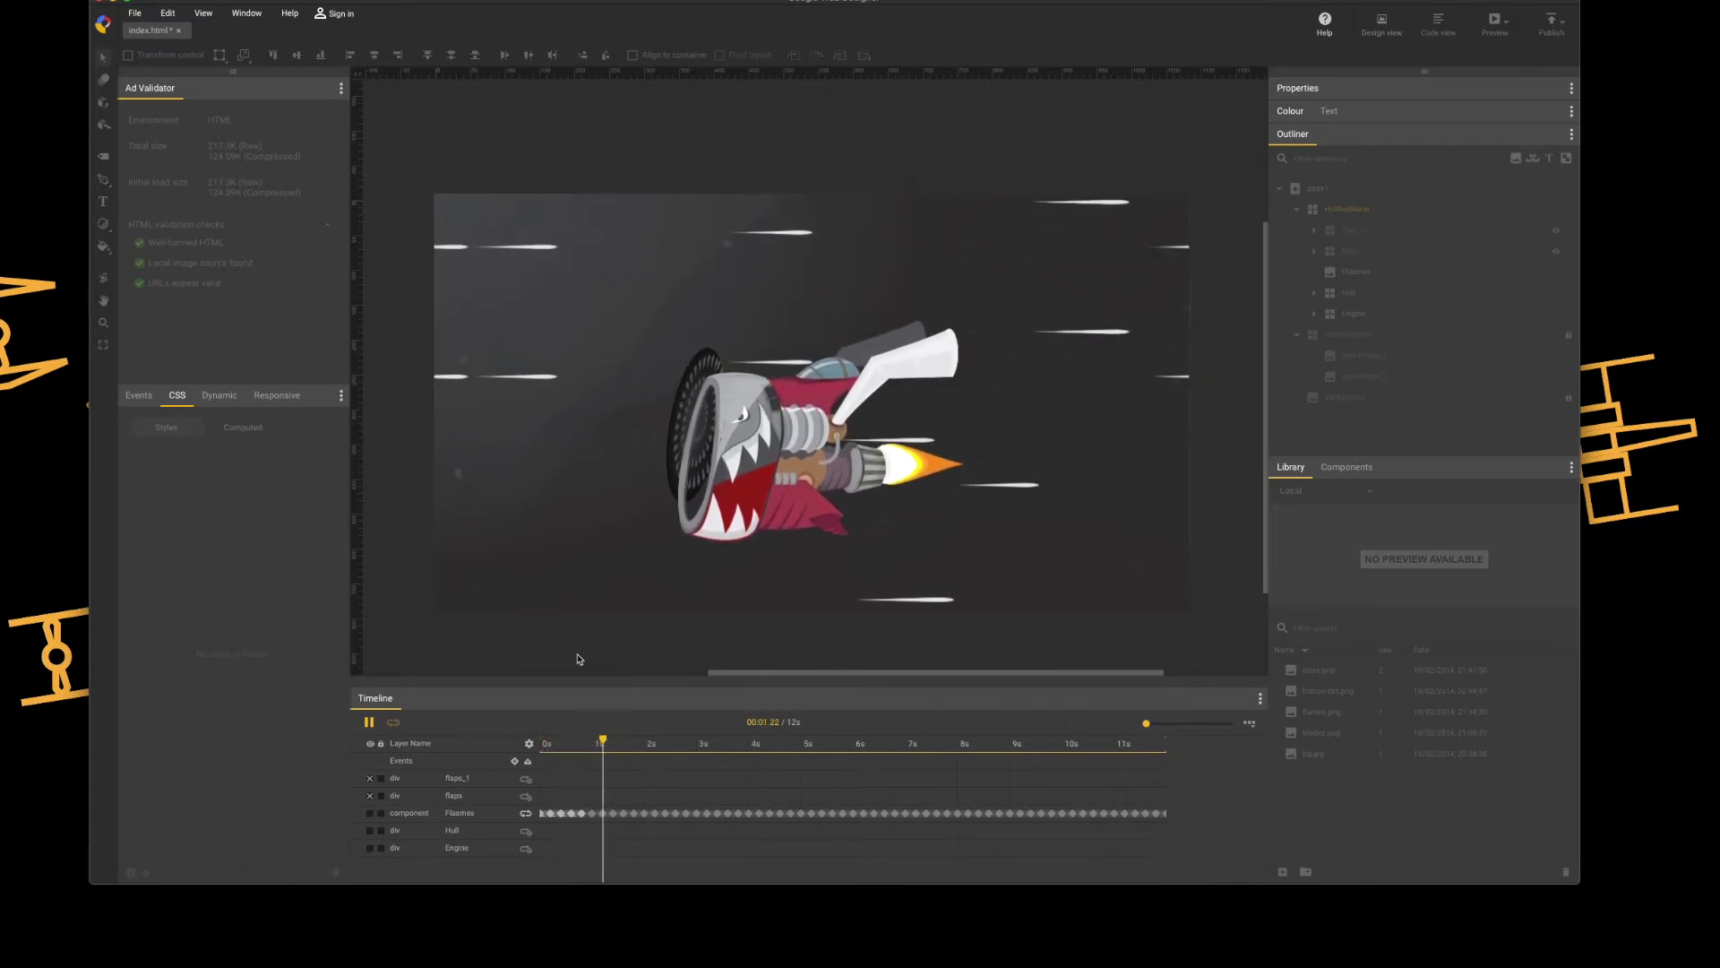
pyautogui.click(369, 722)
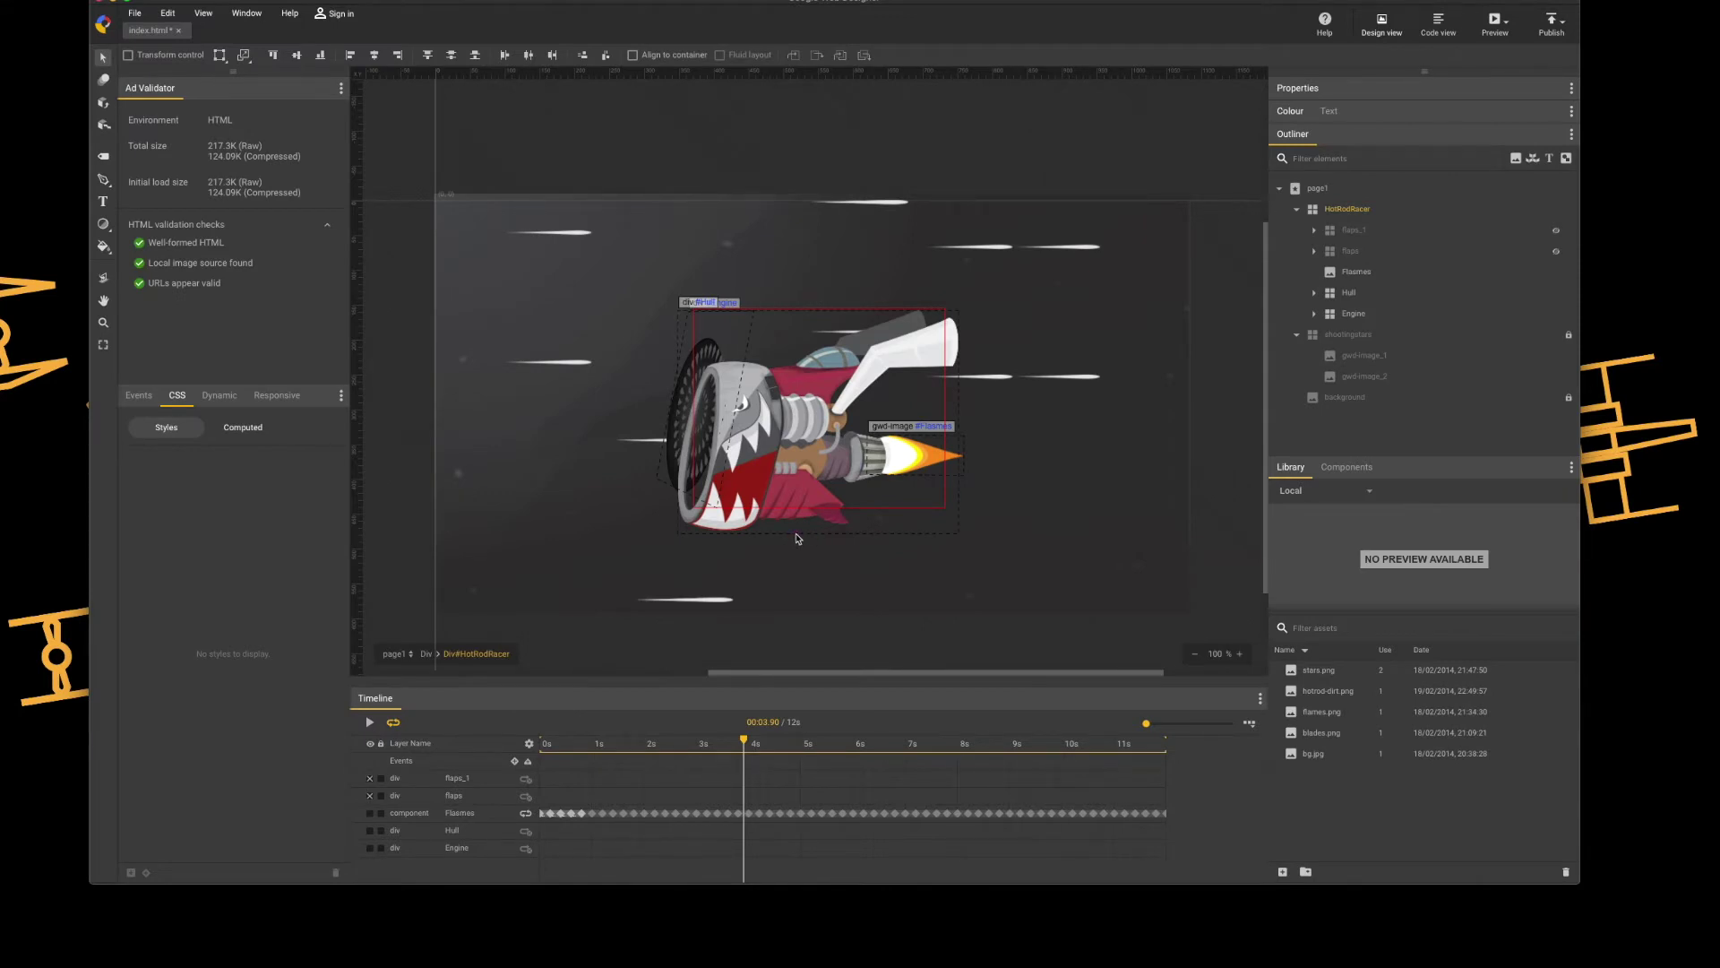
pyautogui.press('m')
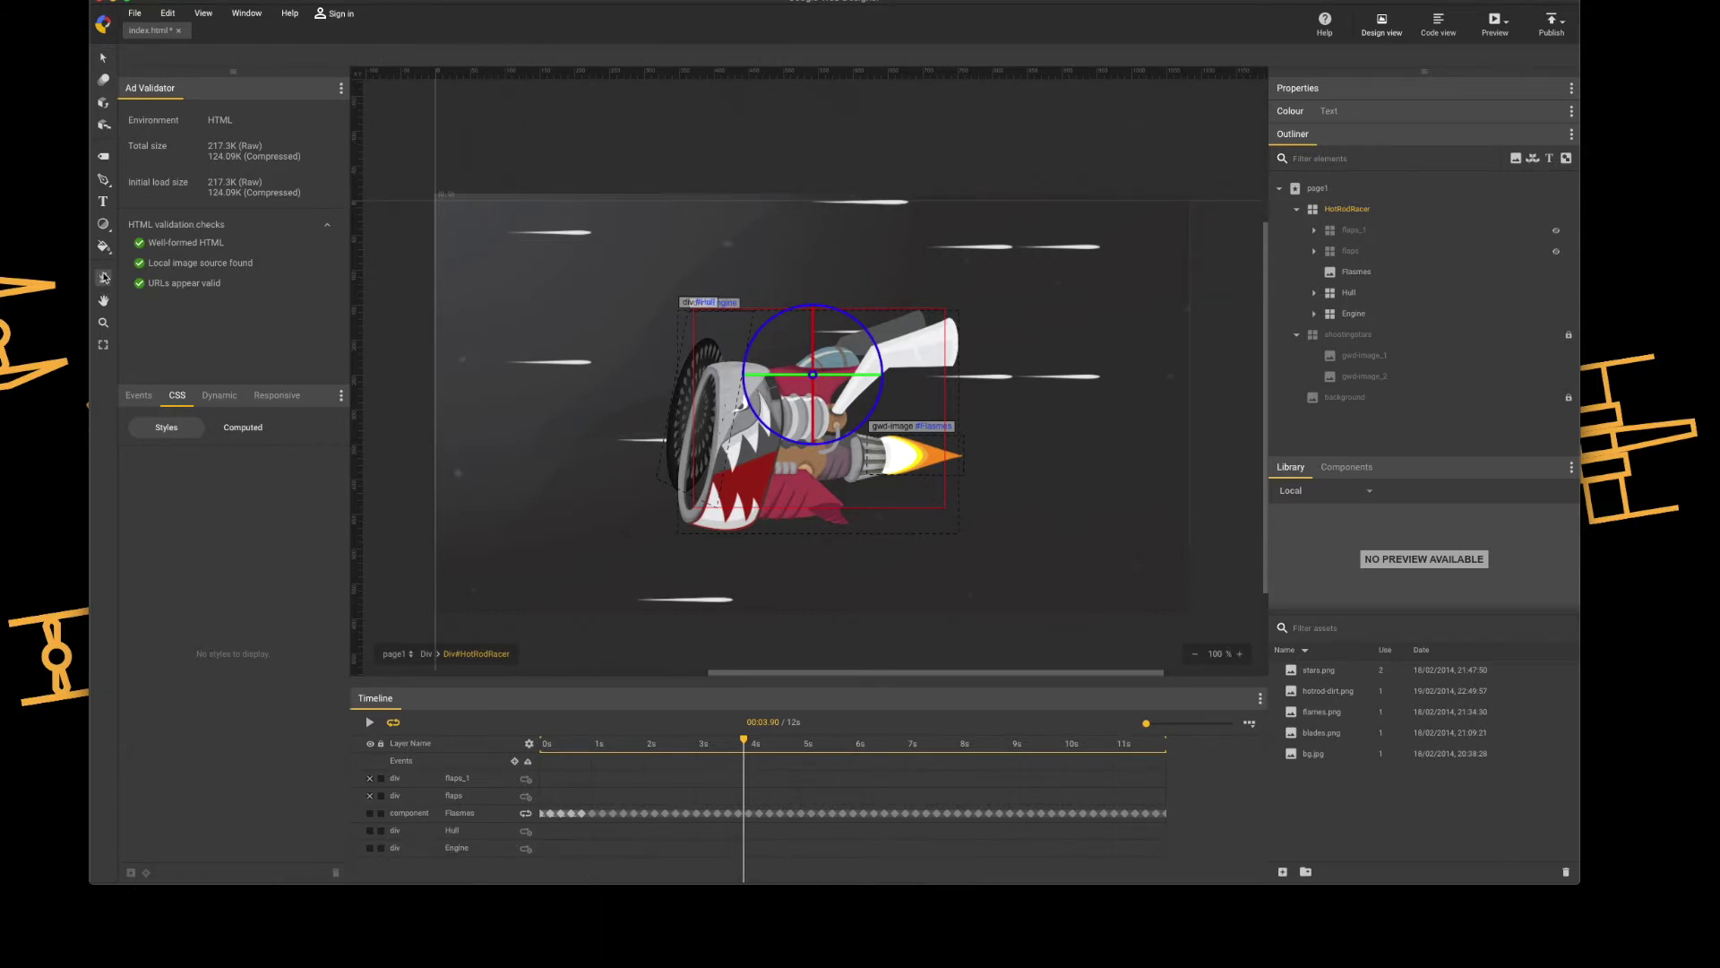
pyautogui.moveTo(780, 399); pyautogui.dragTo(822, 346)
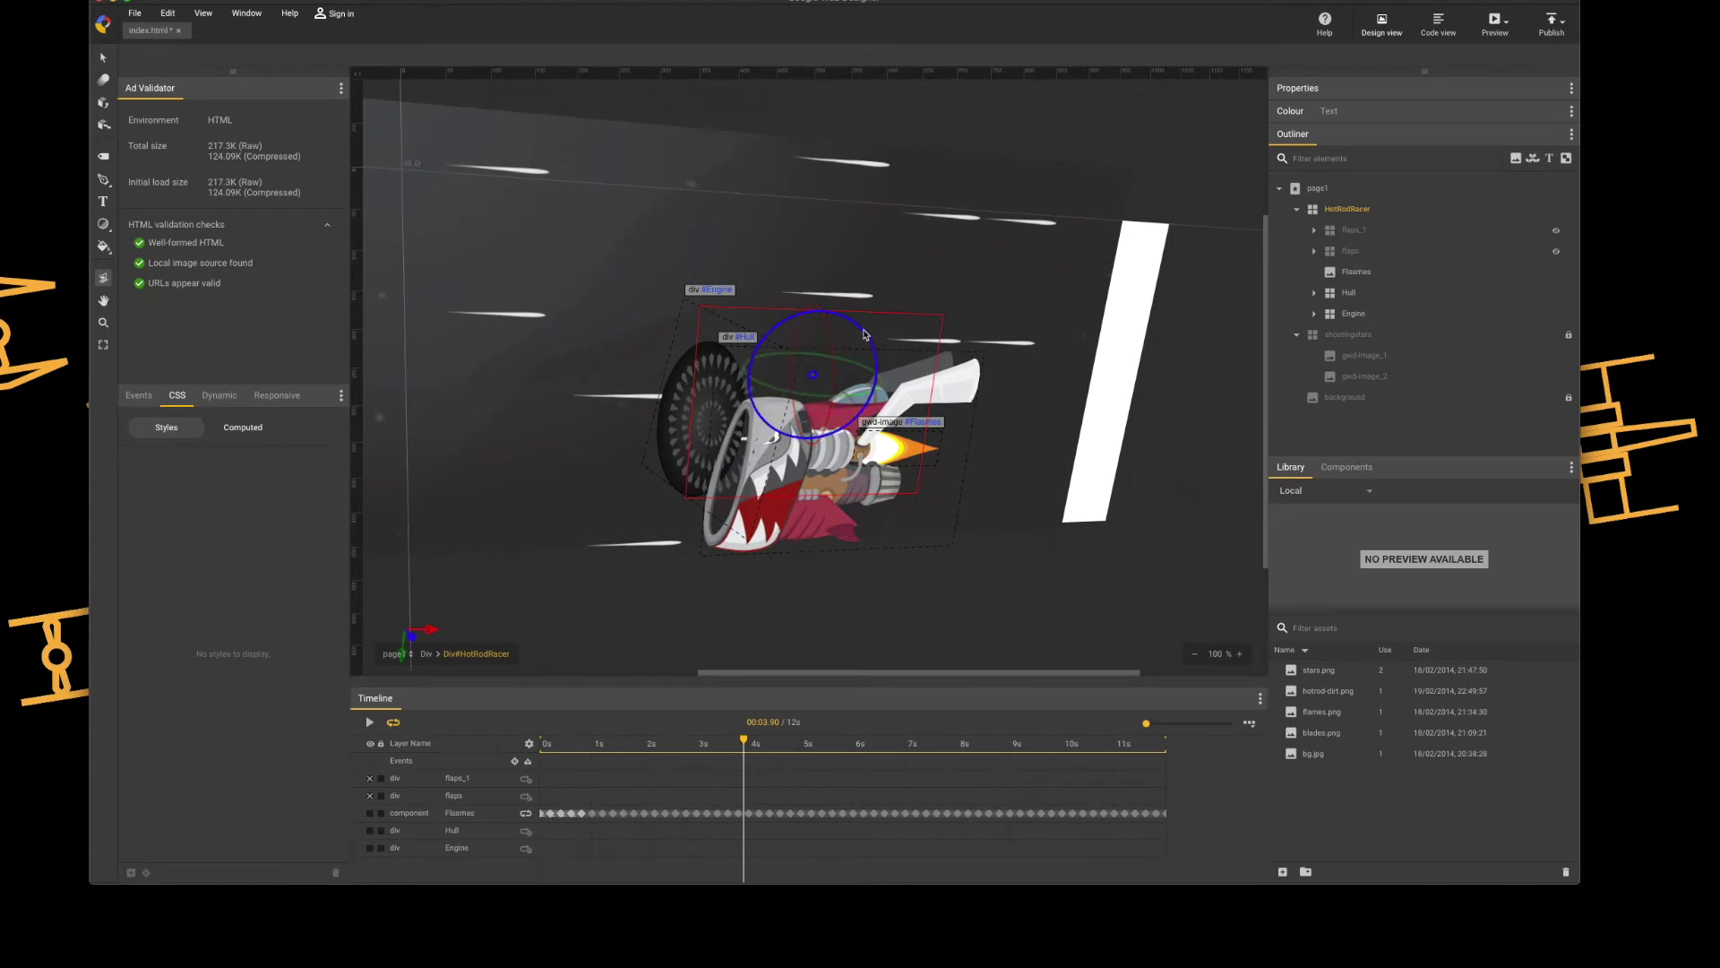
pyautogui.moveTo(863, 335); pyautogui.dragTo(798, 339)
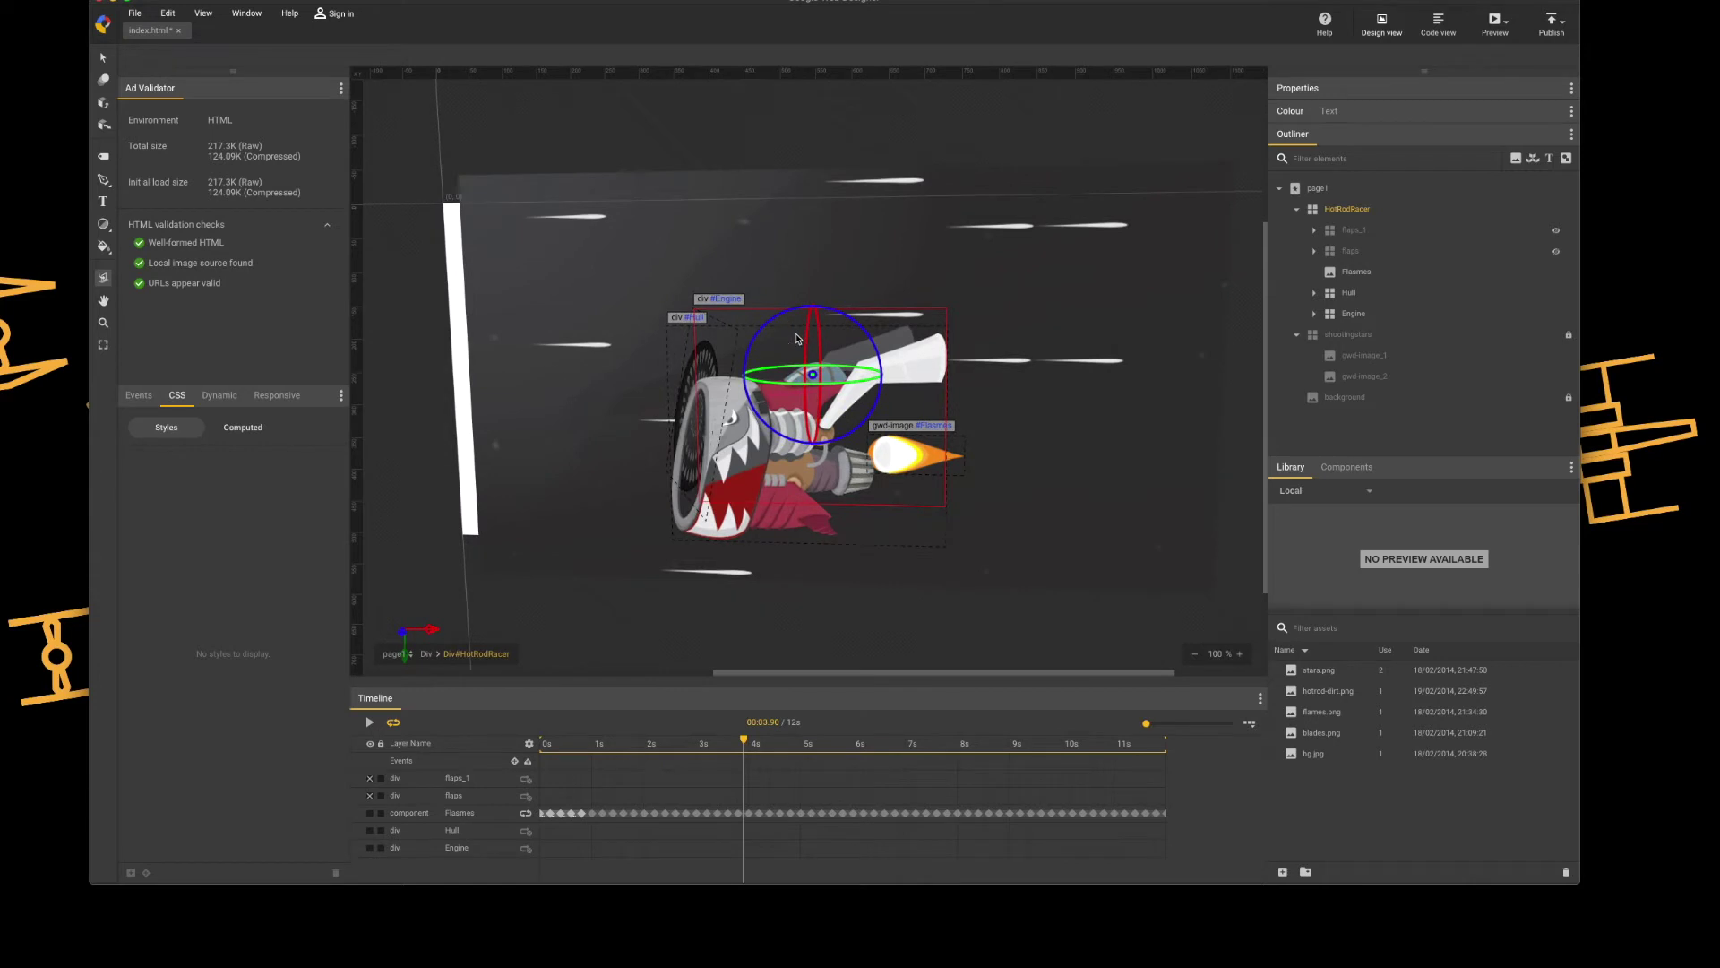
pyautogui.doubleClick(103, 282)
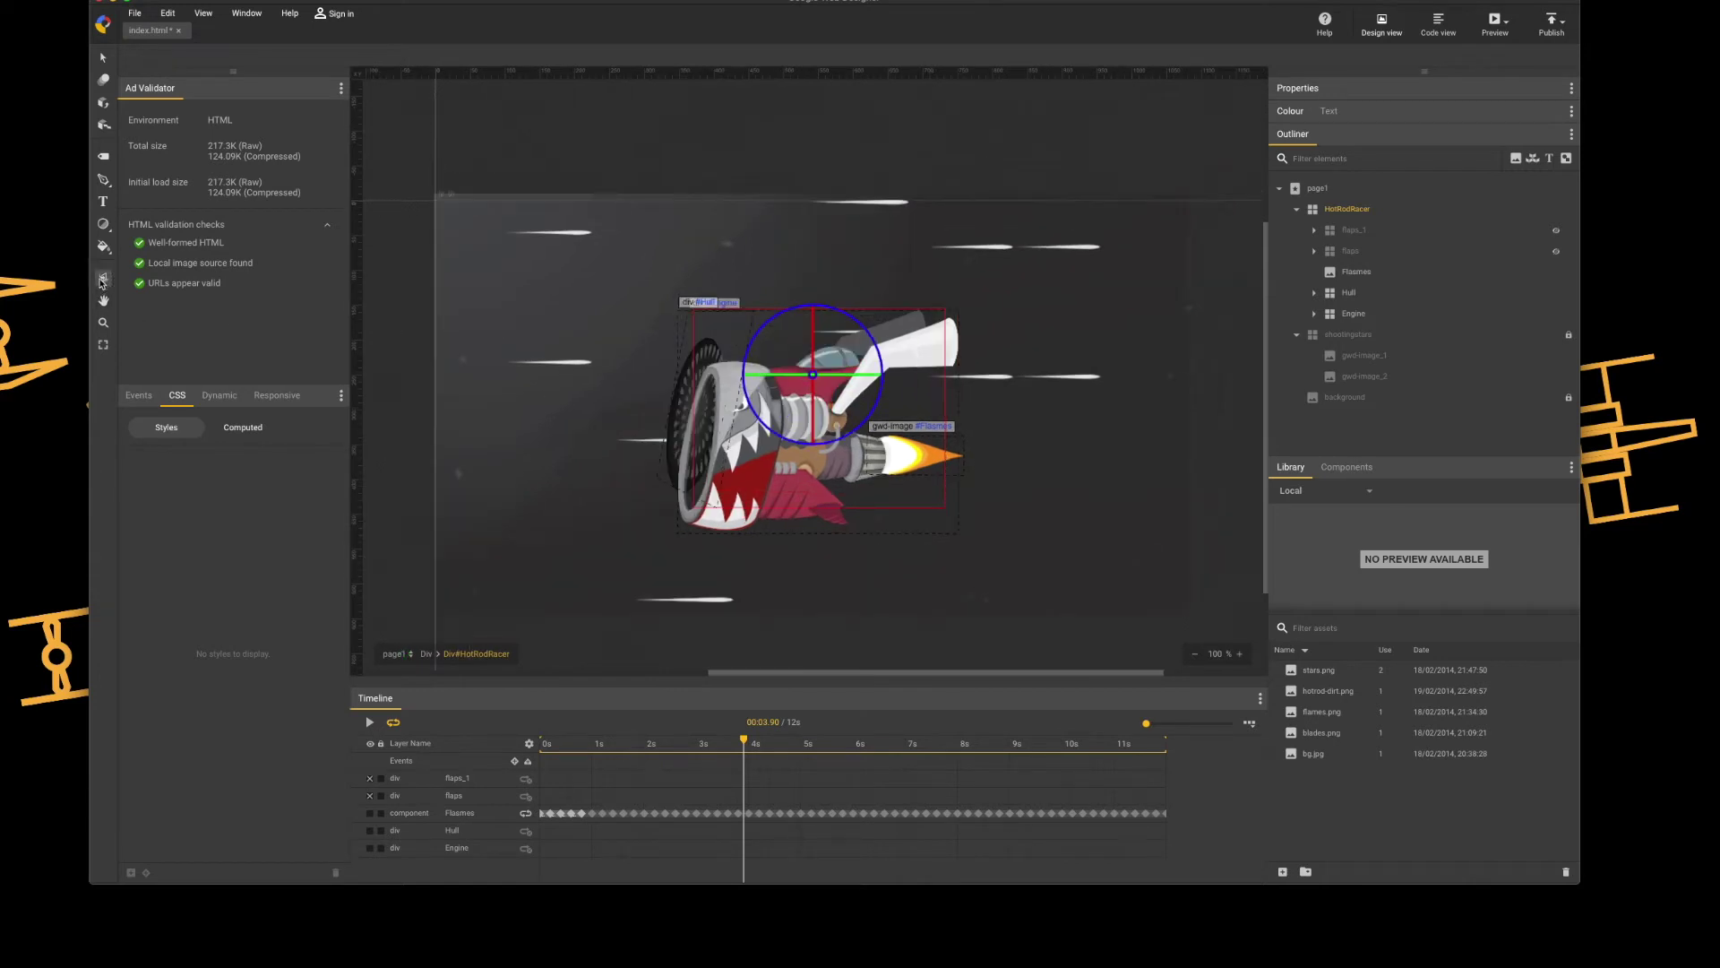
pyautogui.press('v')
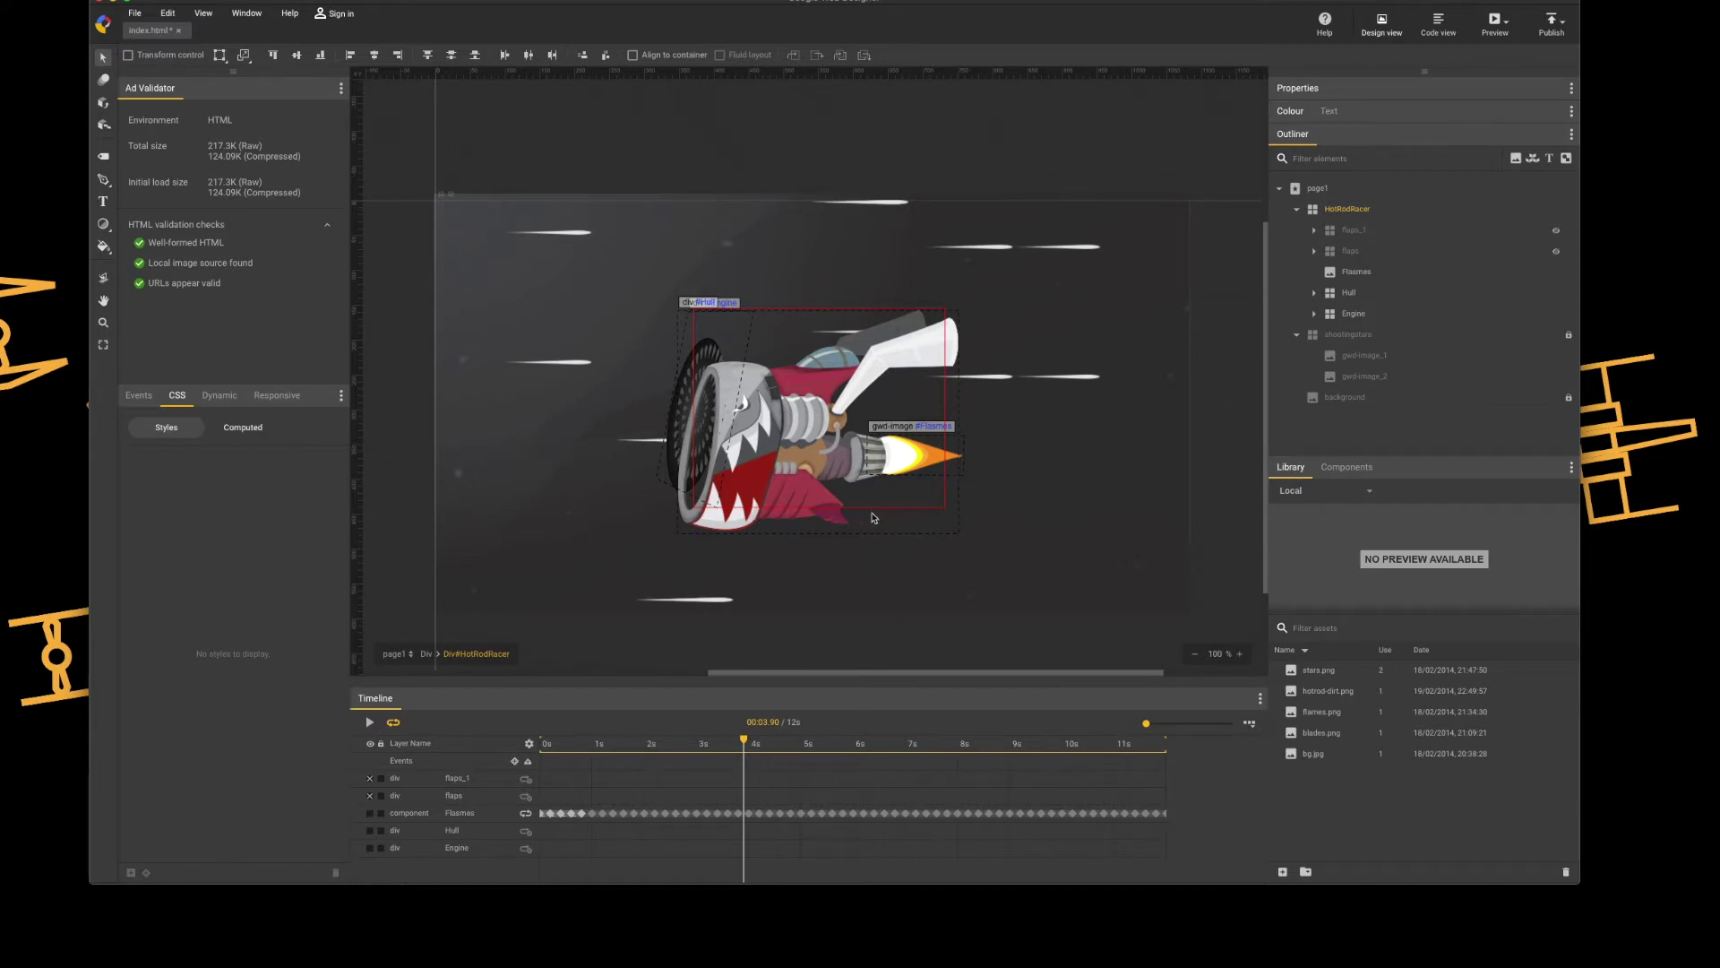
# Move the Engine in 3D to translate3d 11px, 21px, 71px, then deselect it.
pyautogui.click(468, 850)
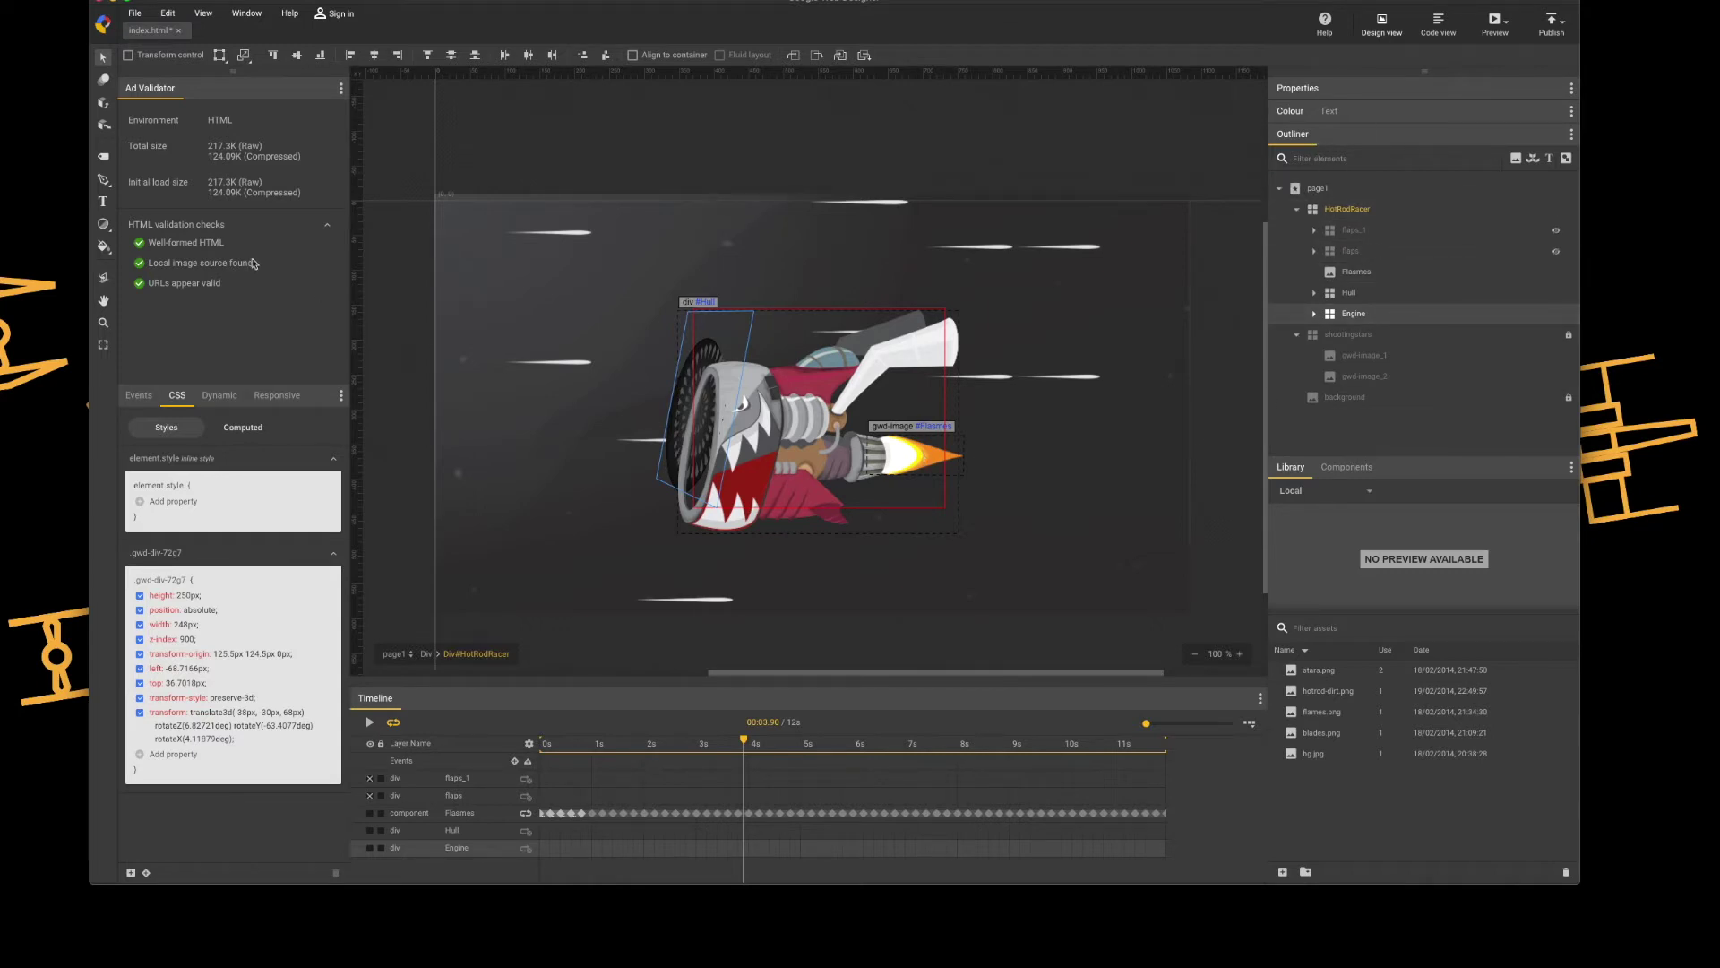
pyautogui.press('g')
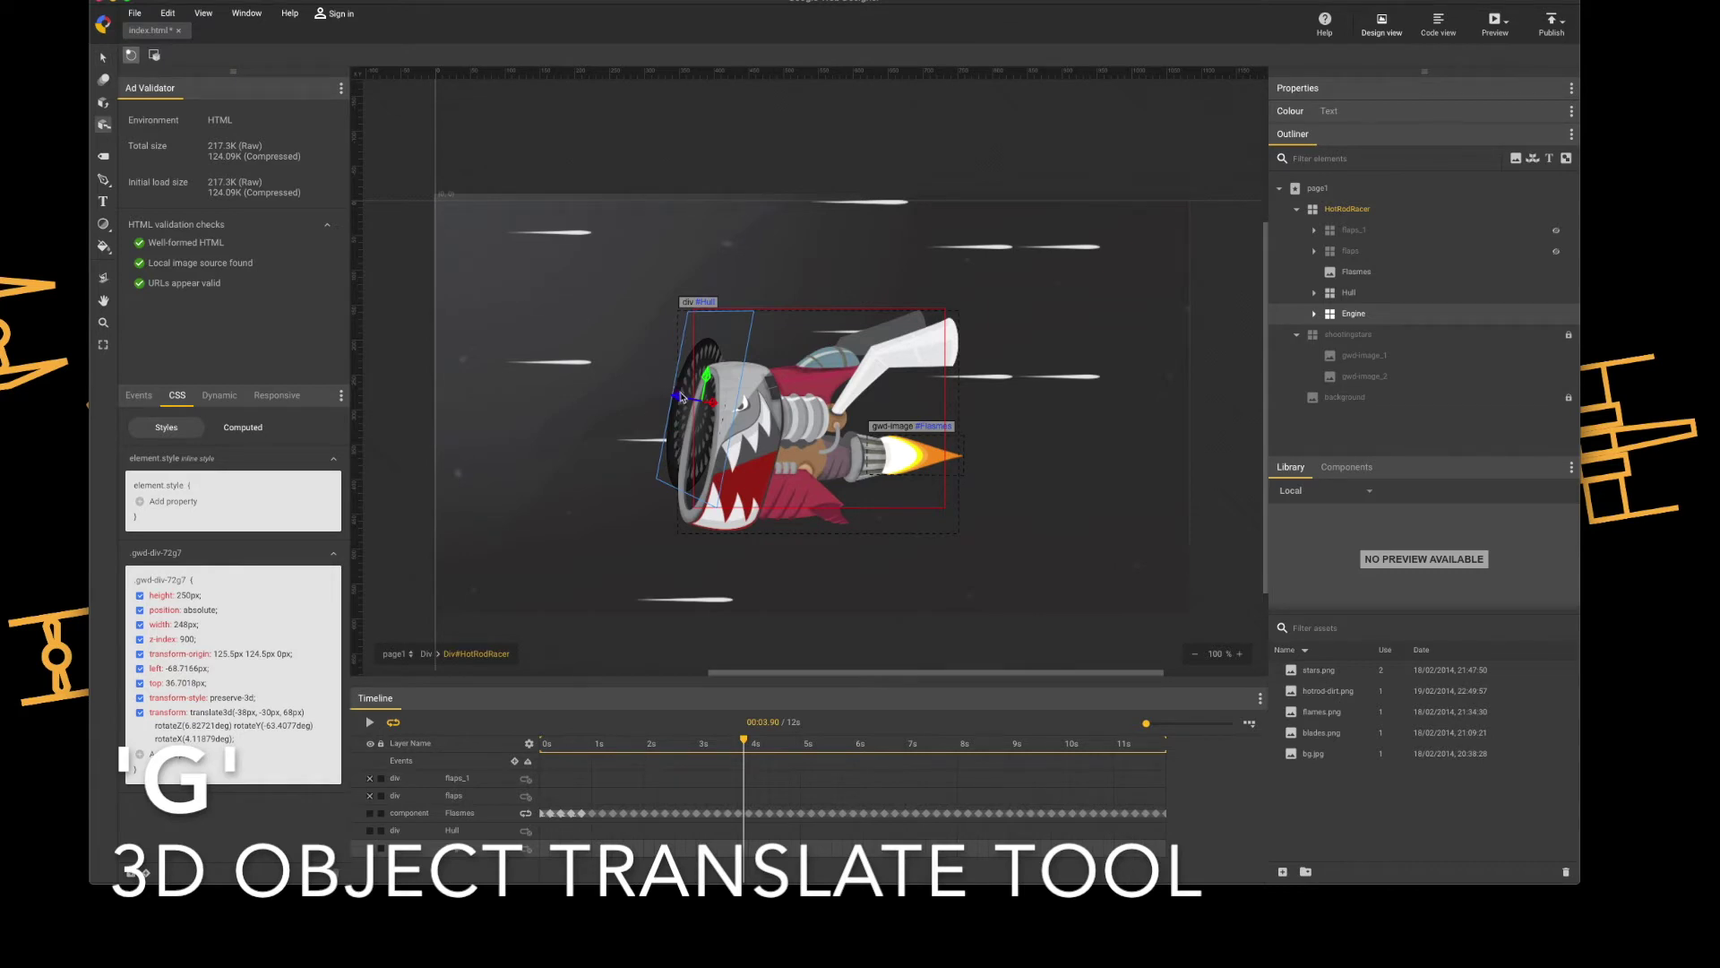
pyautogui.moveTo(686, 402); pyautogui.dragTo(736, 447)
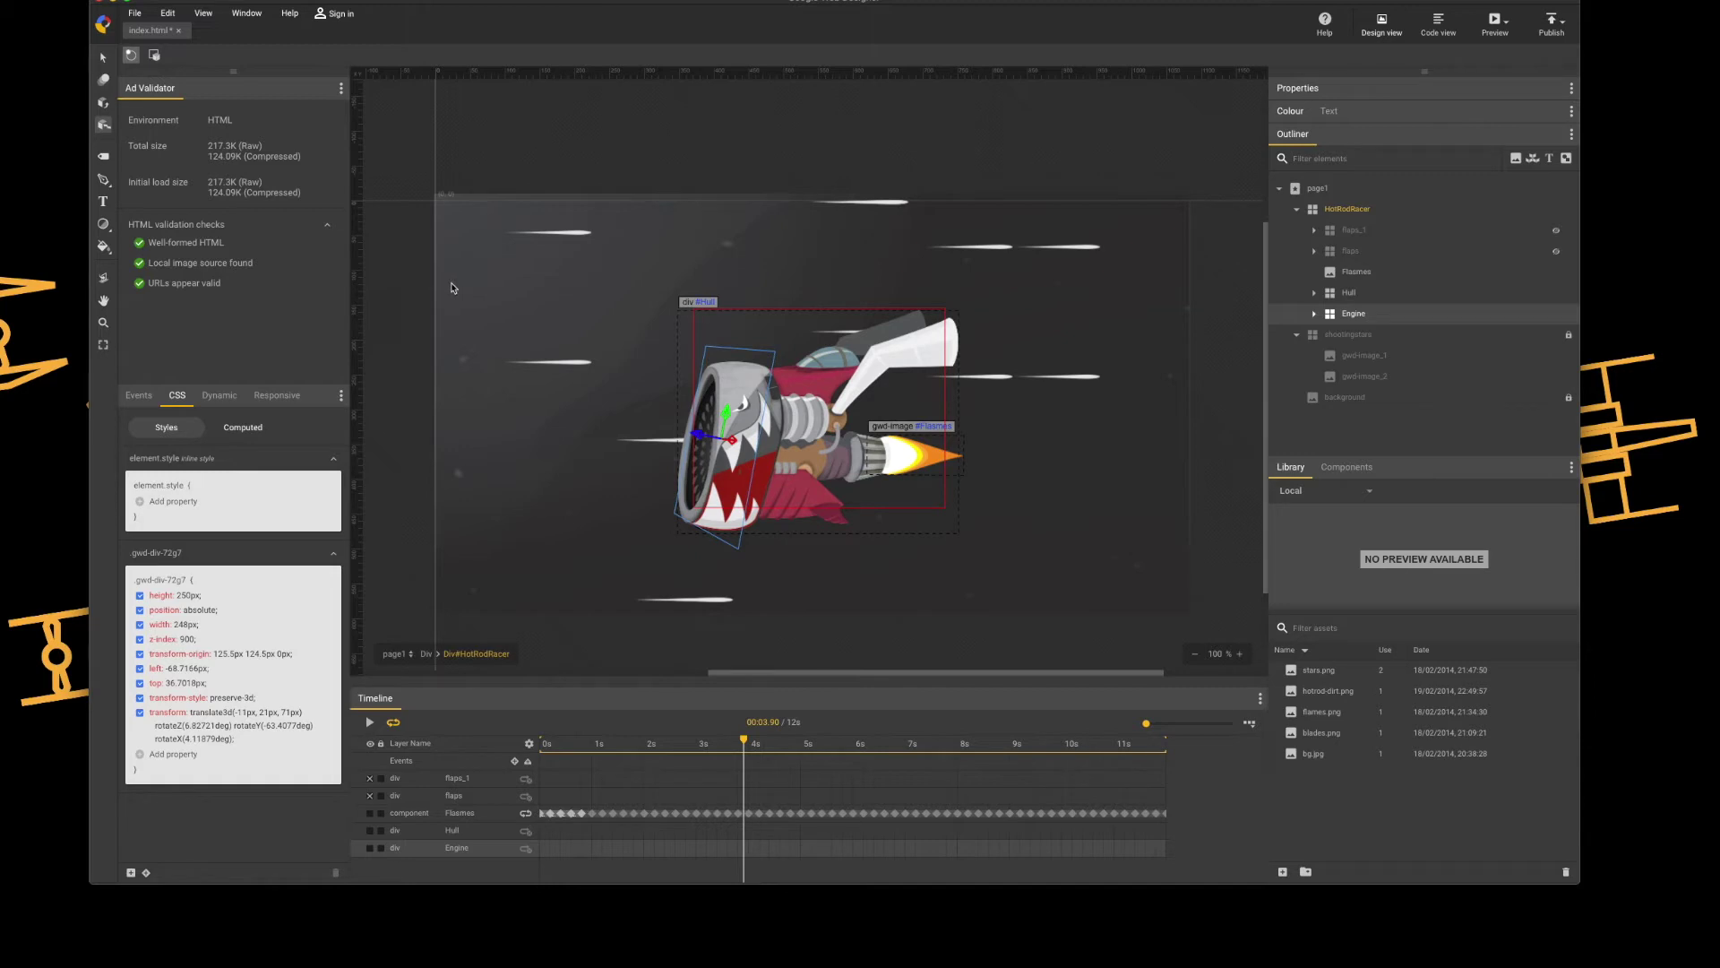
pyautogui.press('v')
pyautogui.click(404, 299)
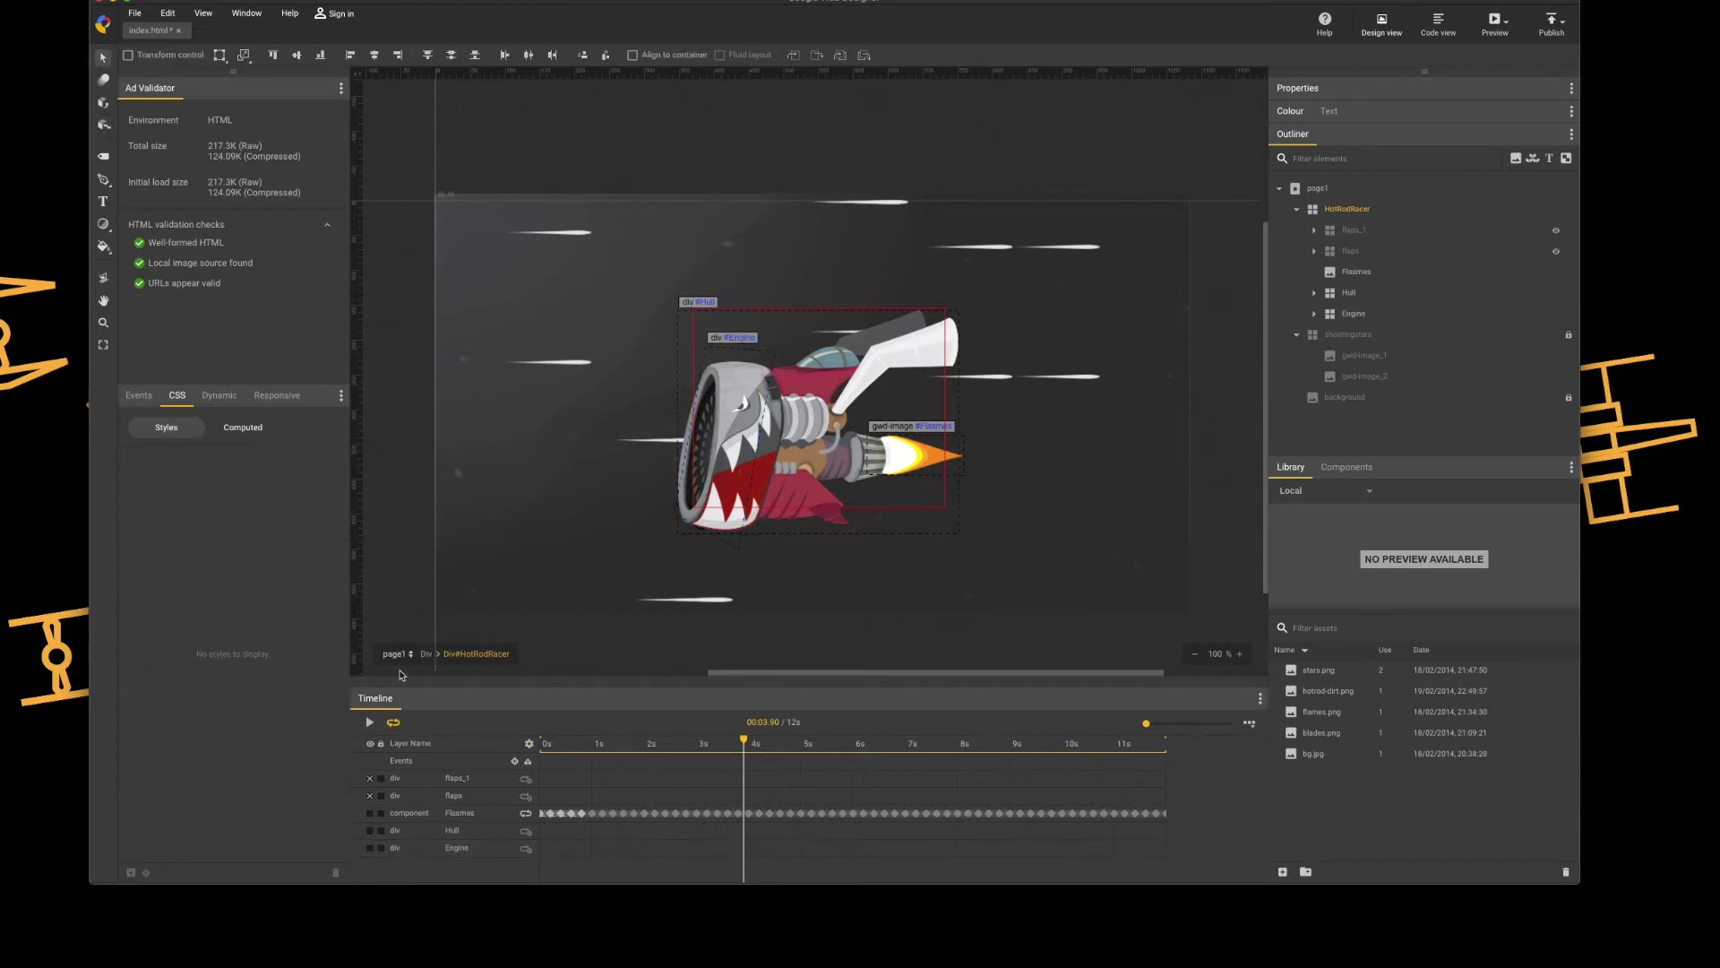
# Replay the animation, stop at 2.25 s, and select the Engine in the Outliner.
pyautogui.click(369, 723)
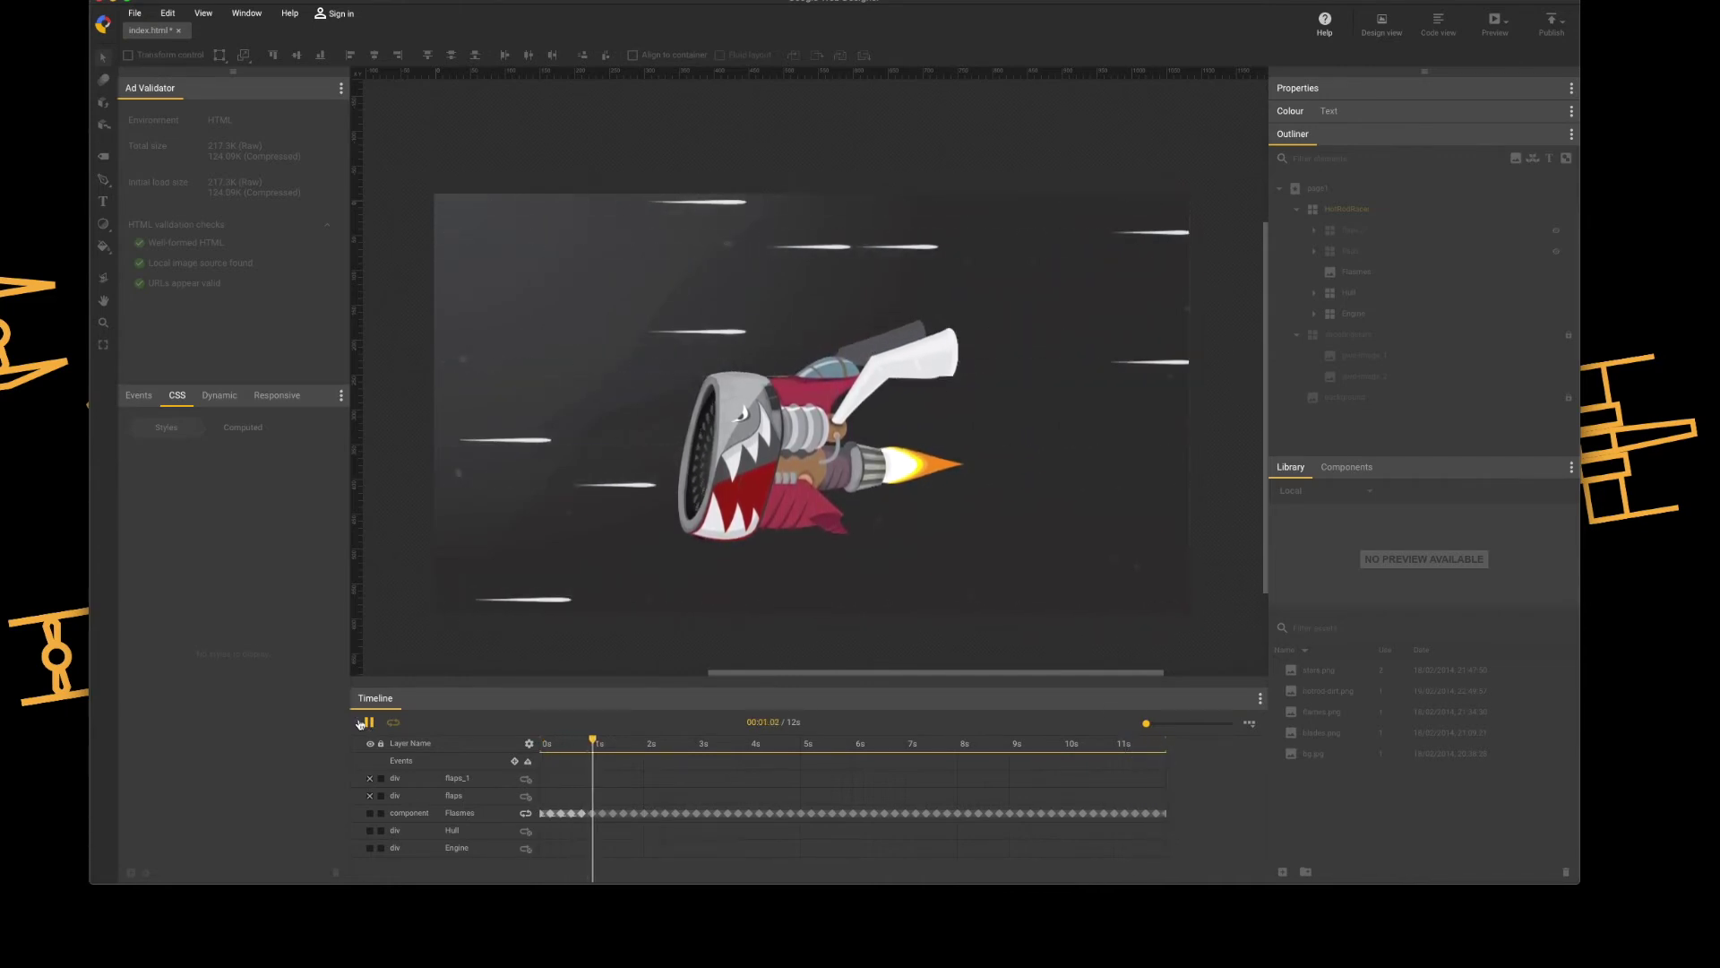
pyautogui.click(370, 722)
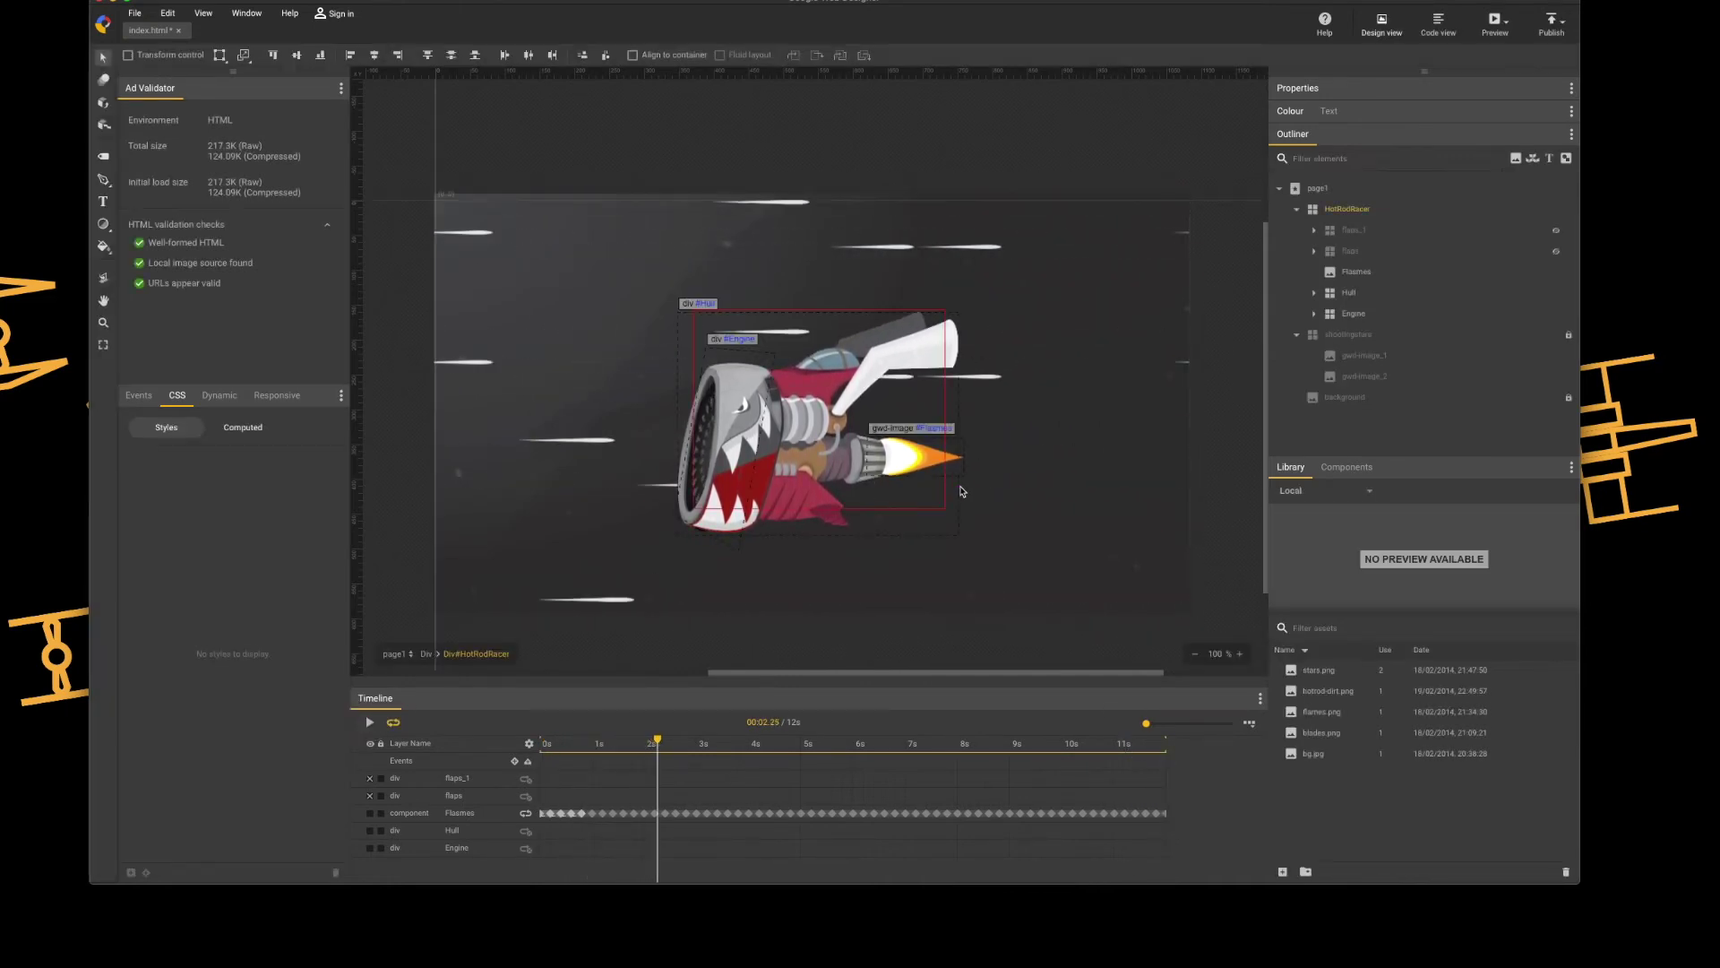
pyautogui.click(1387, 314)
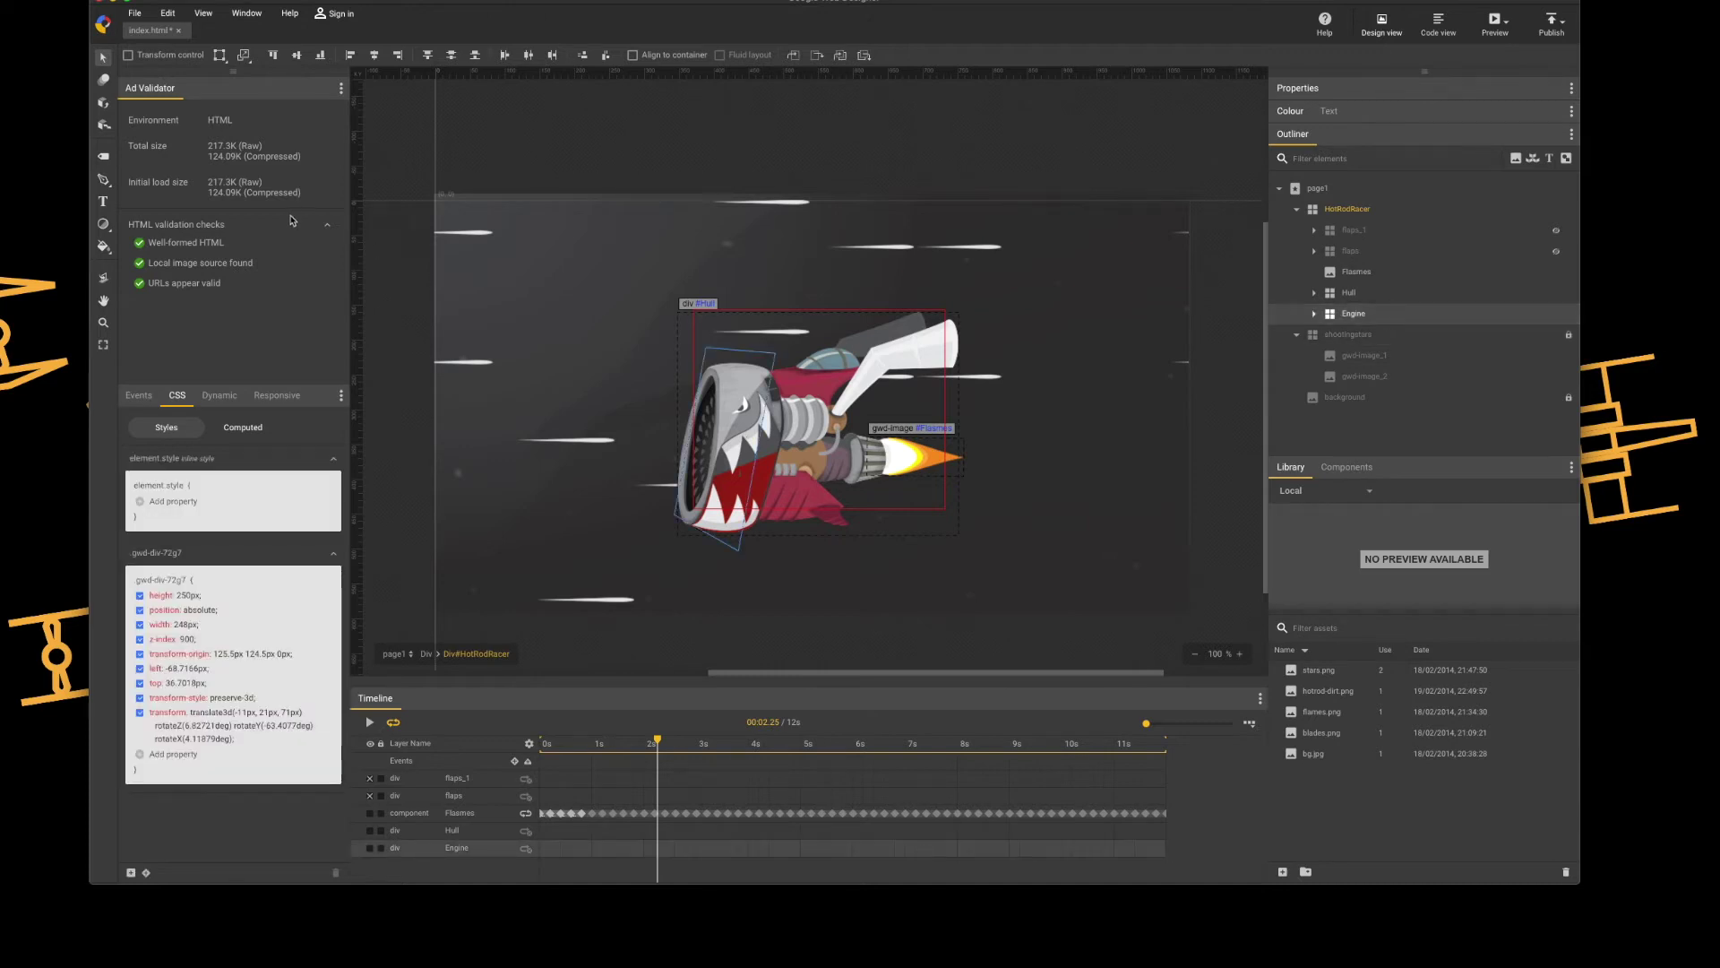
# Zoom to 173% and rotate the Engine in 3D to about 59.3° on Y.
pyautogui.press('w')
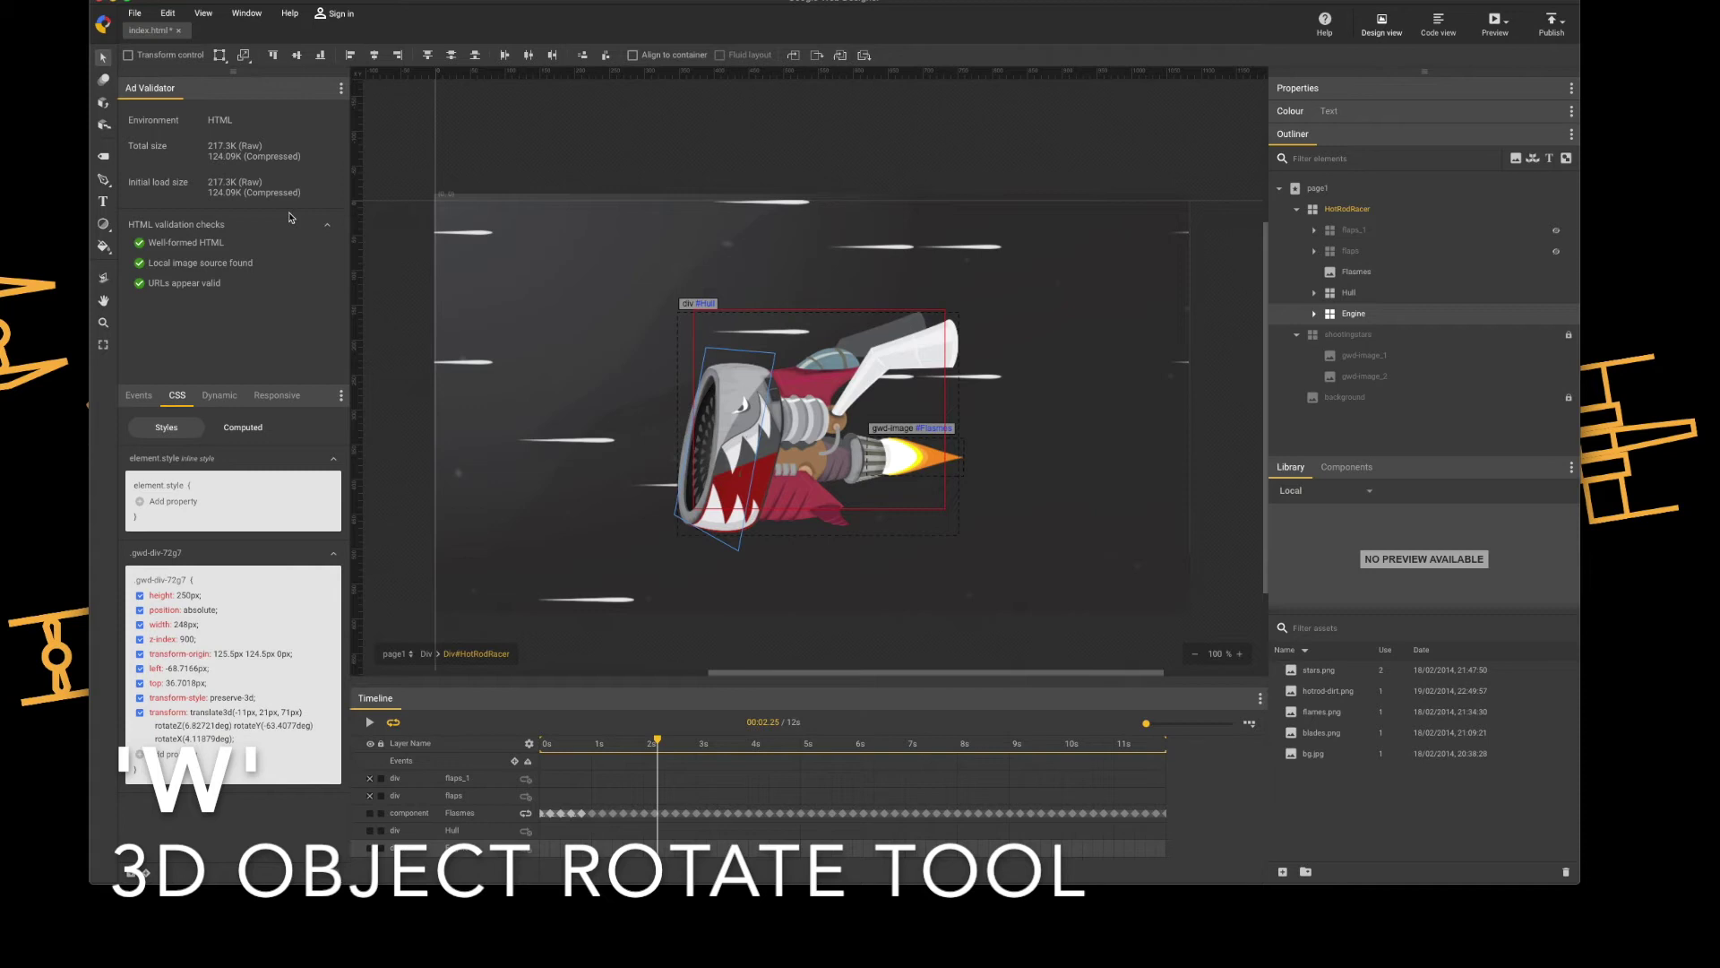
pyautogui.press('w')
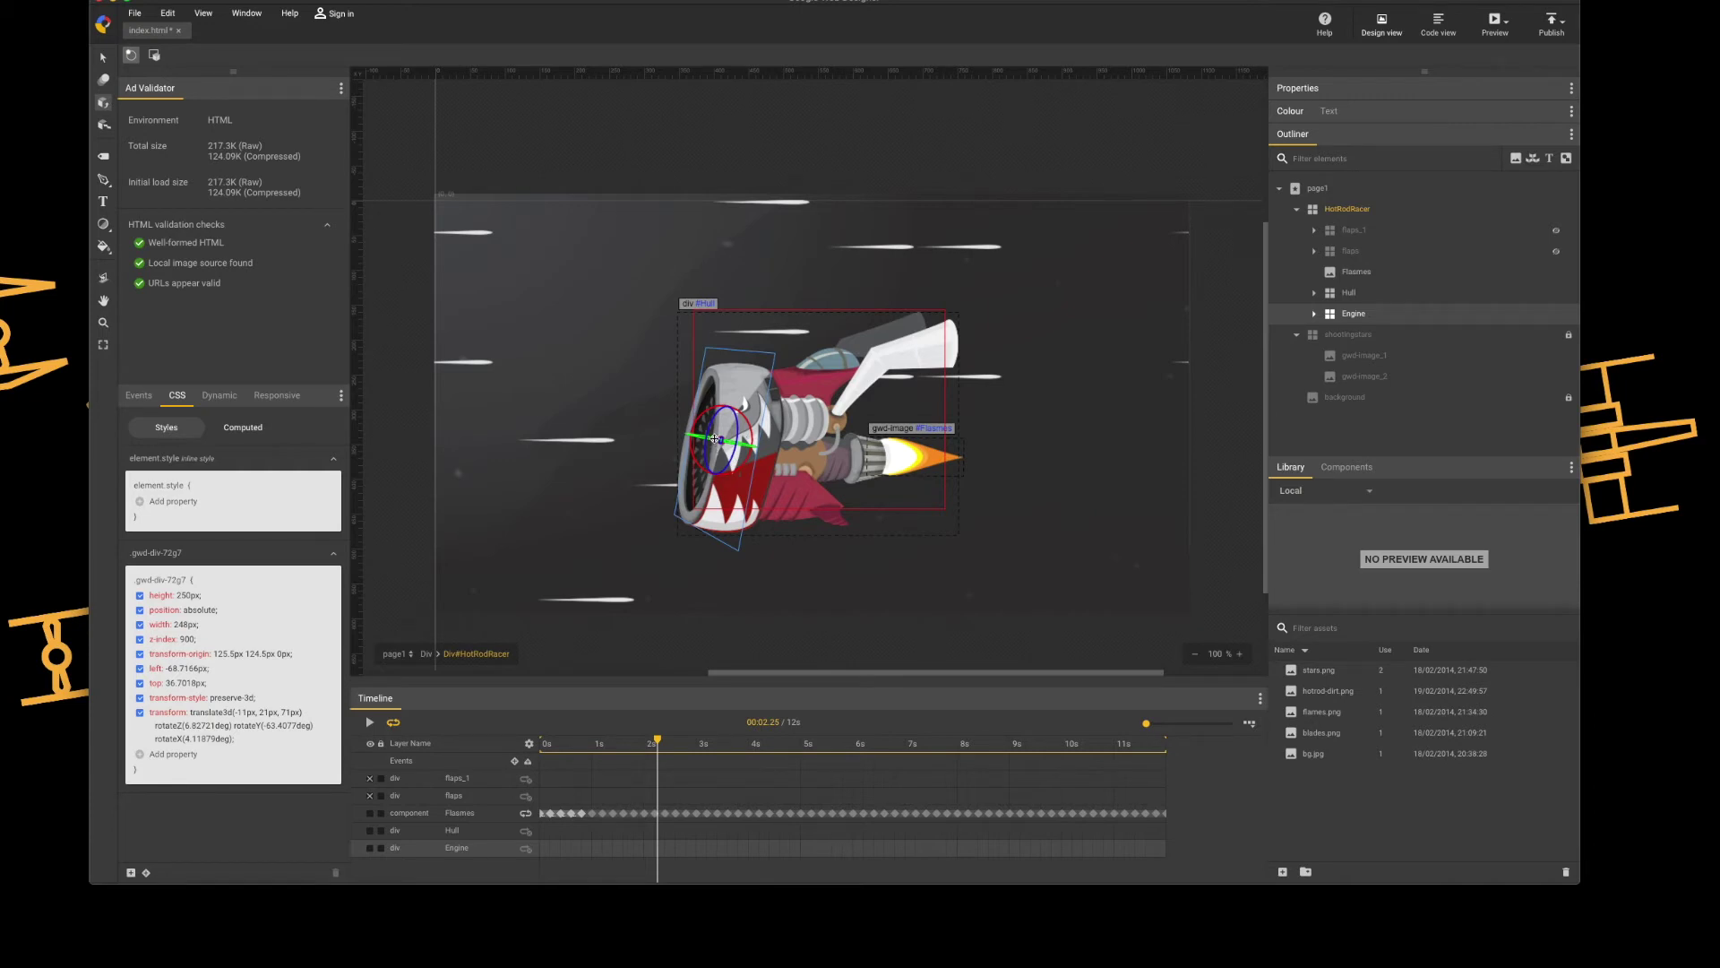
pyautogui.scroll(2, 714, 438)
pyautogui.scroll(-2, 714, 438)
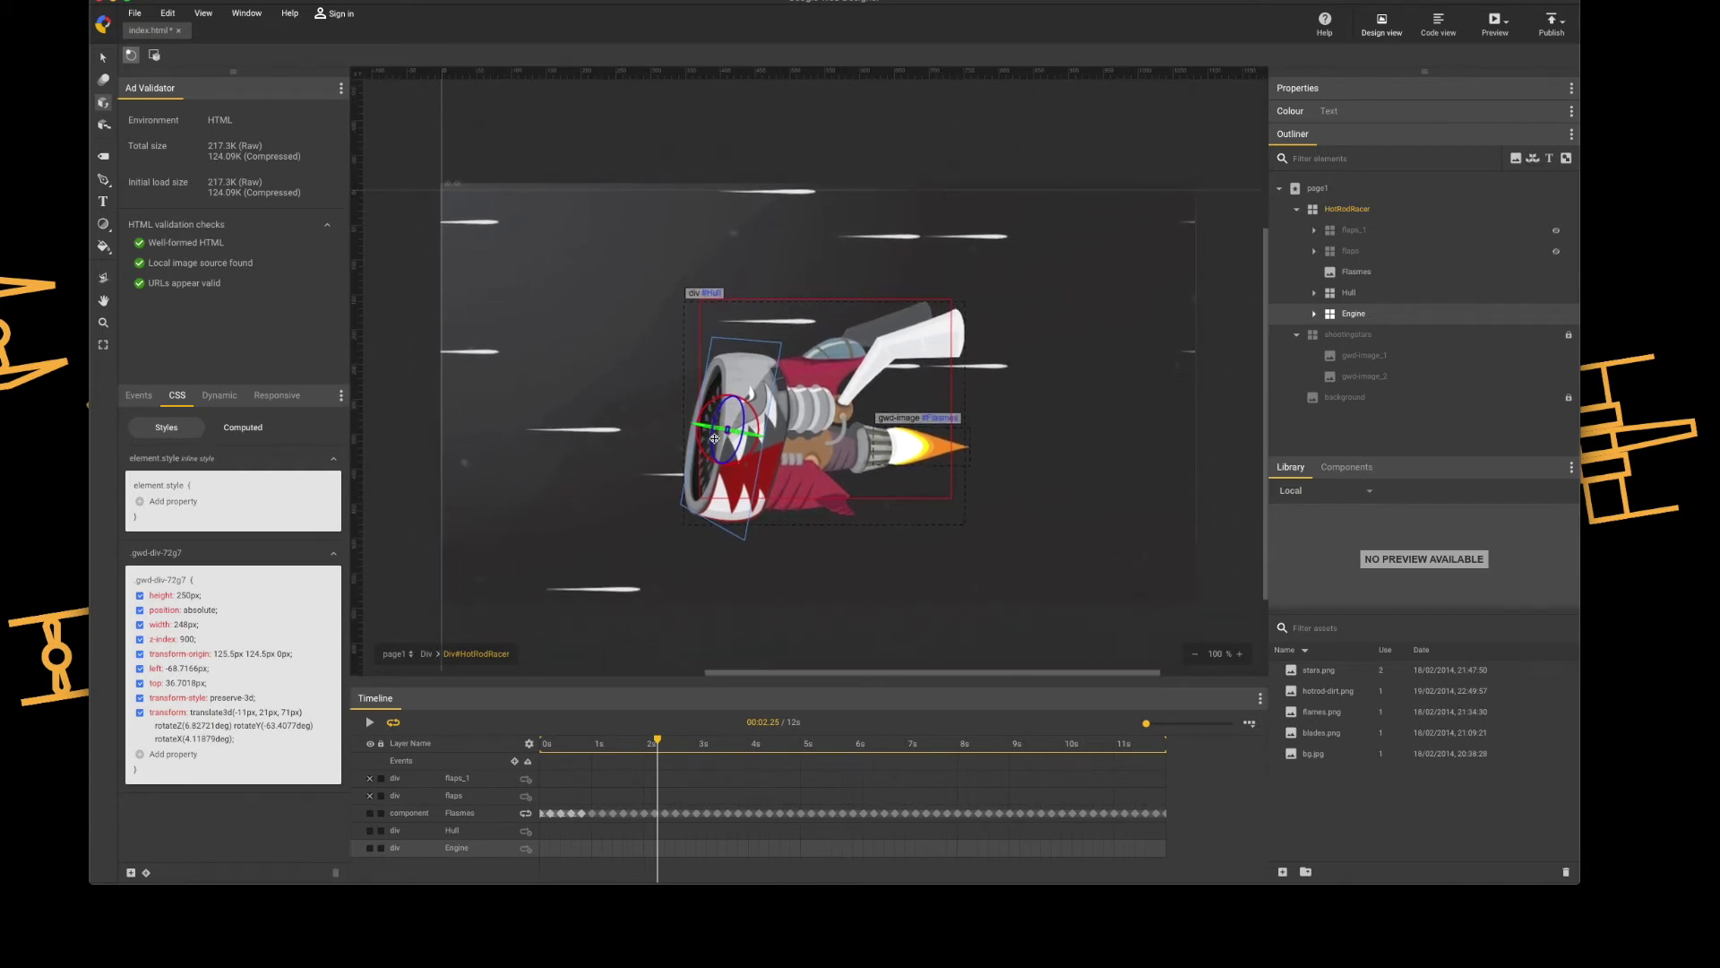
pyautogui.scroll(3, 714, 438)
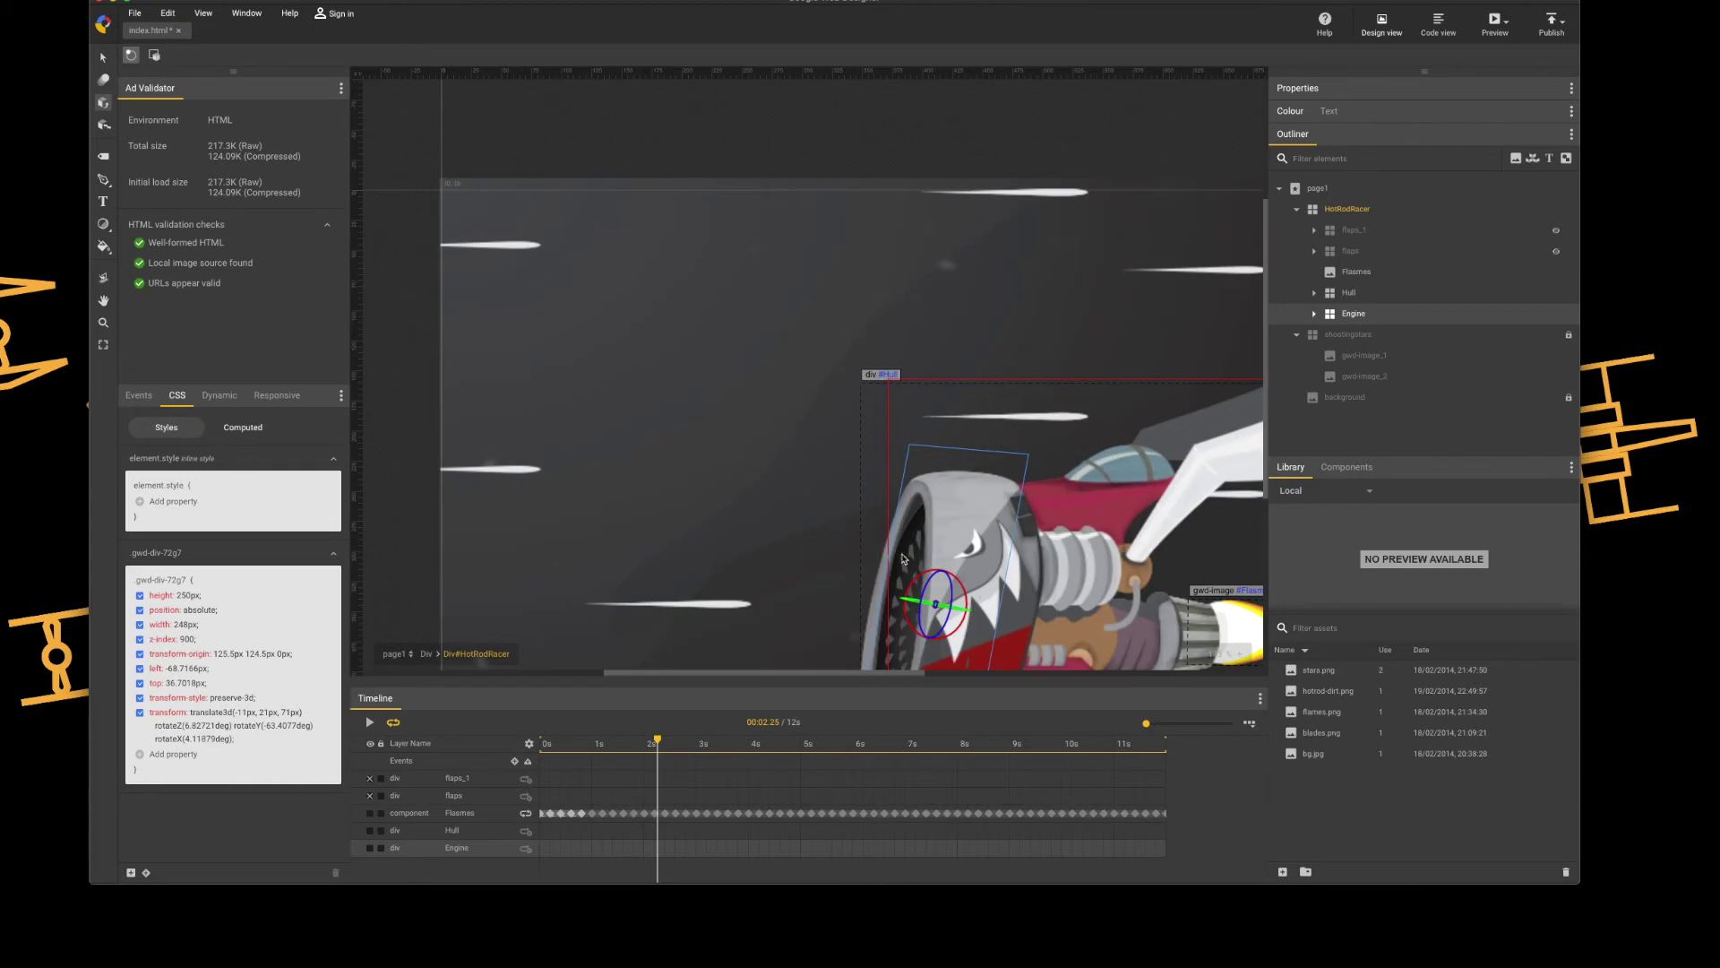
pyautogui.scroll(-2, 905, 560)
pyautogui.scroll(-3, 905, 560)
pyautogui.hscroll(4, 905, 560)
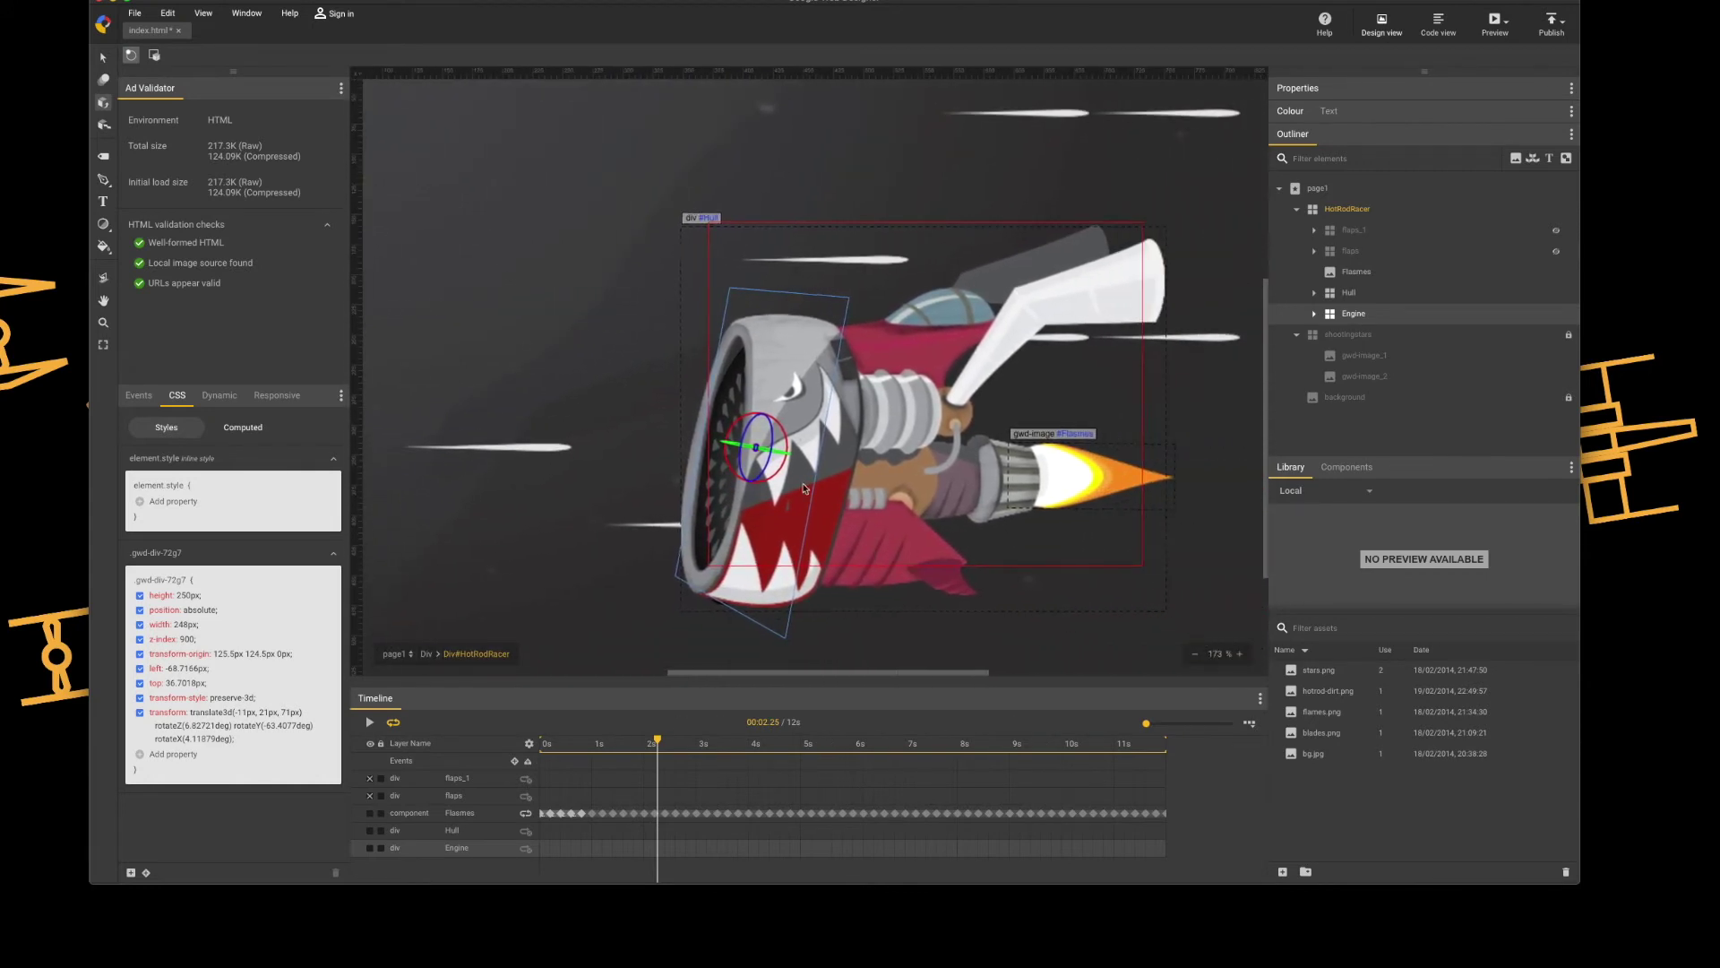
pyautogui.moveTo(779, 454); pyautogui.dragTo(761, 431)
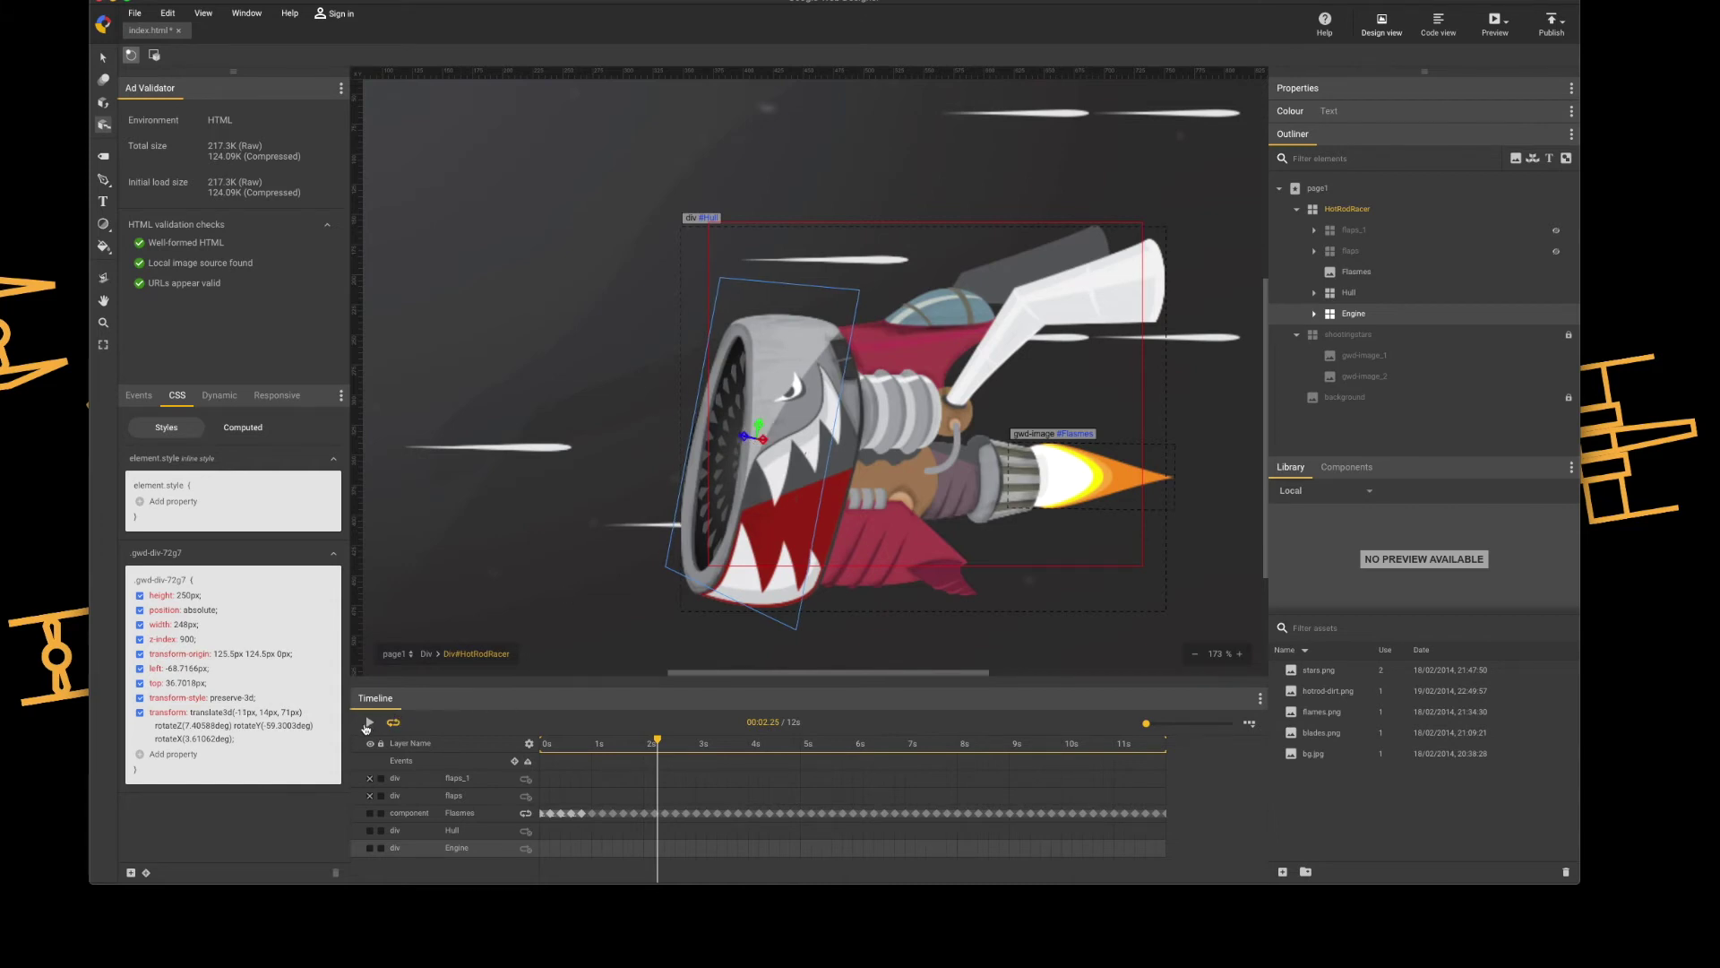
# At 8.29 s, rotate the Engine to about 67.3° Y and move it to translate3d 11.01px, 12px, 75px.
pyautogui.click(367, 724)
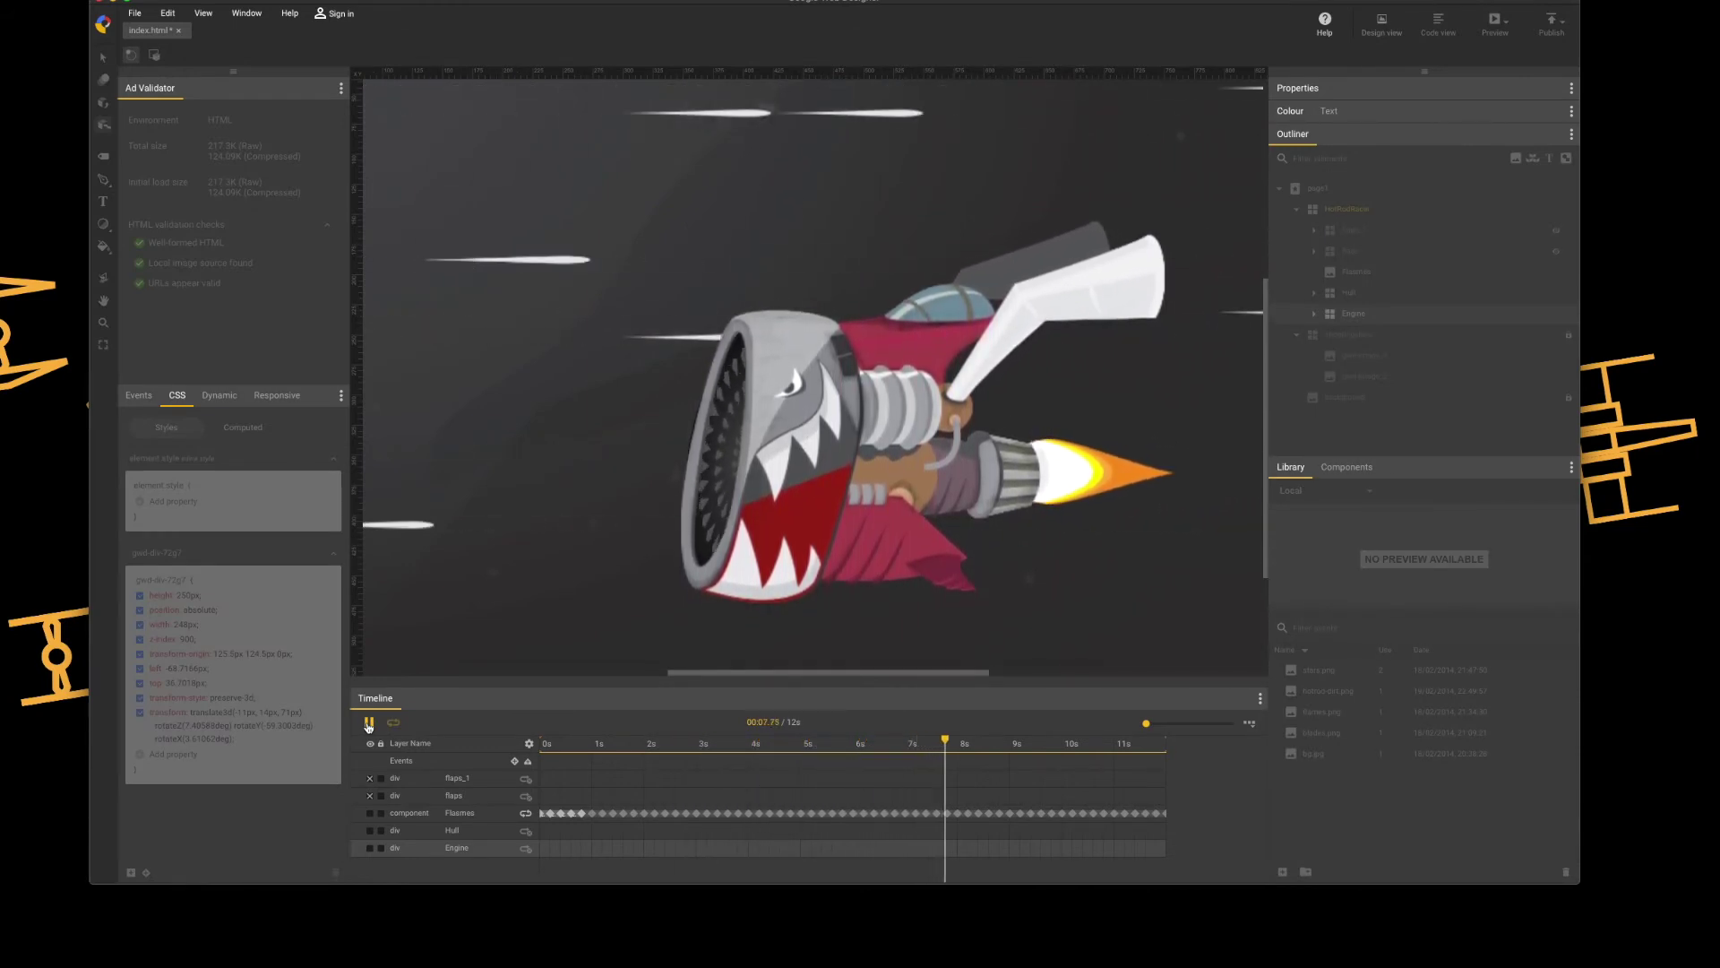
pyautogui.click(368, 724)
pyautogui.press('r')
pyautogui.moveTo(783, 442); pyautogui.dragTo(777, 441)
pyautogui.press('g')
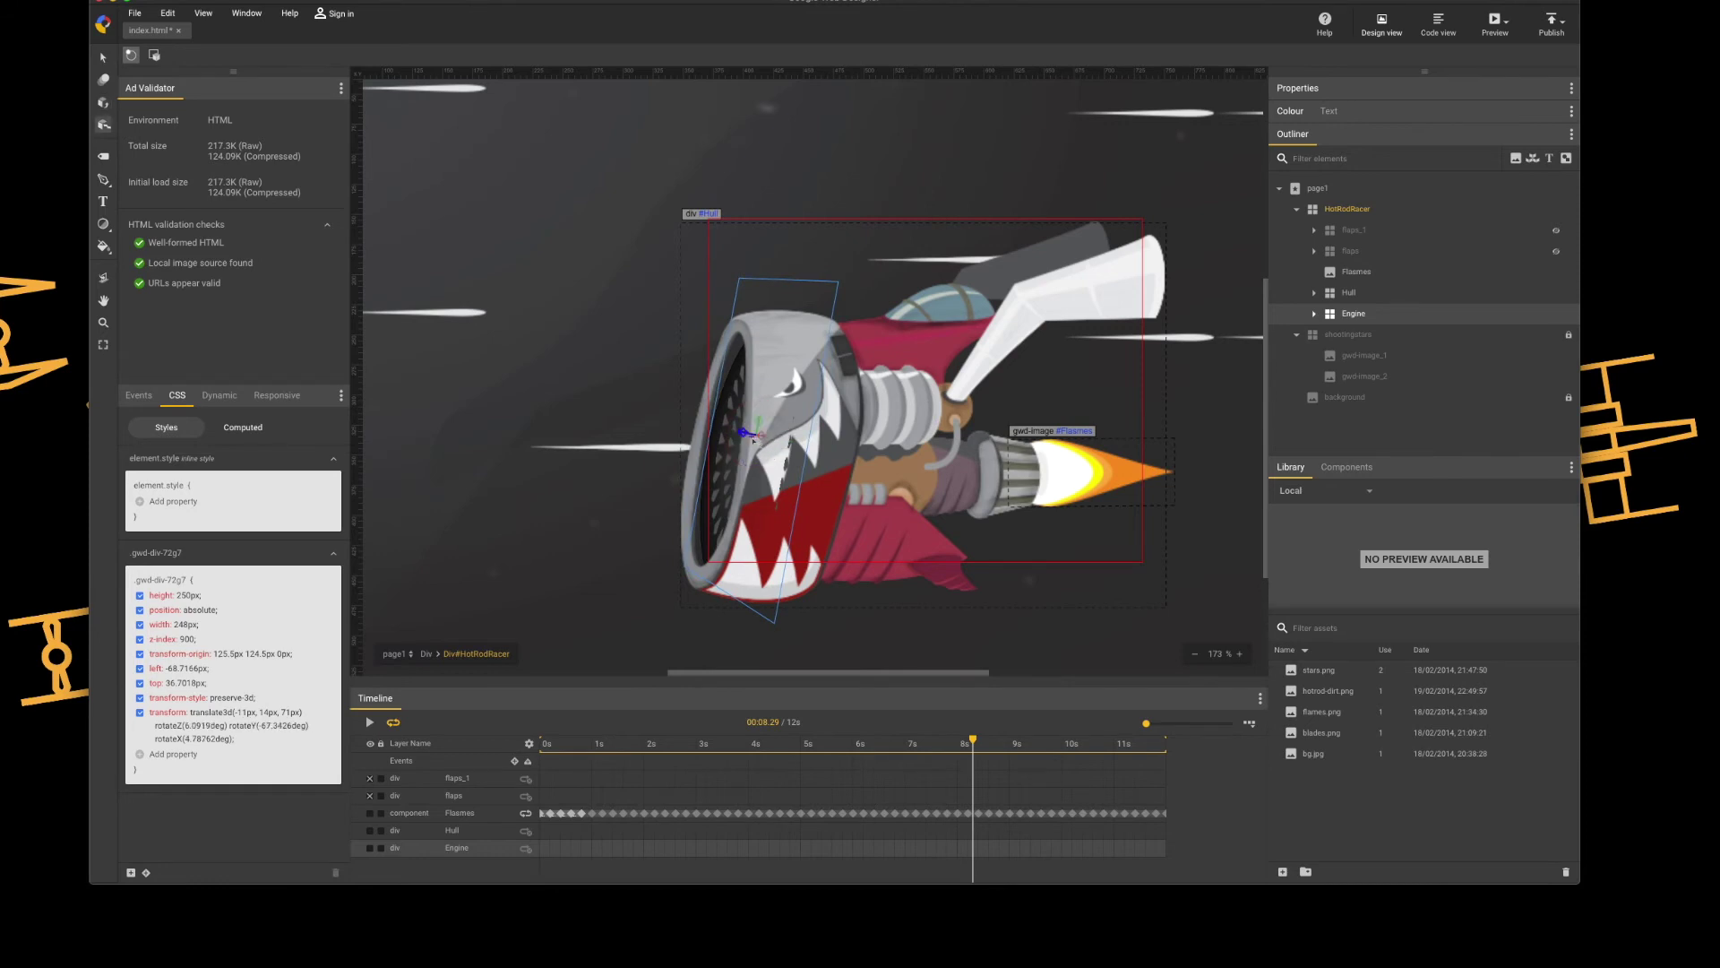
pyautogui.moveTo(743, 432); pyautogui.dragTo(728, 432)
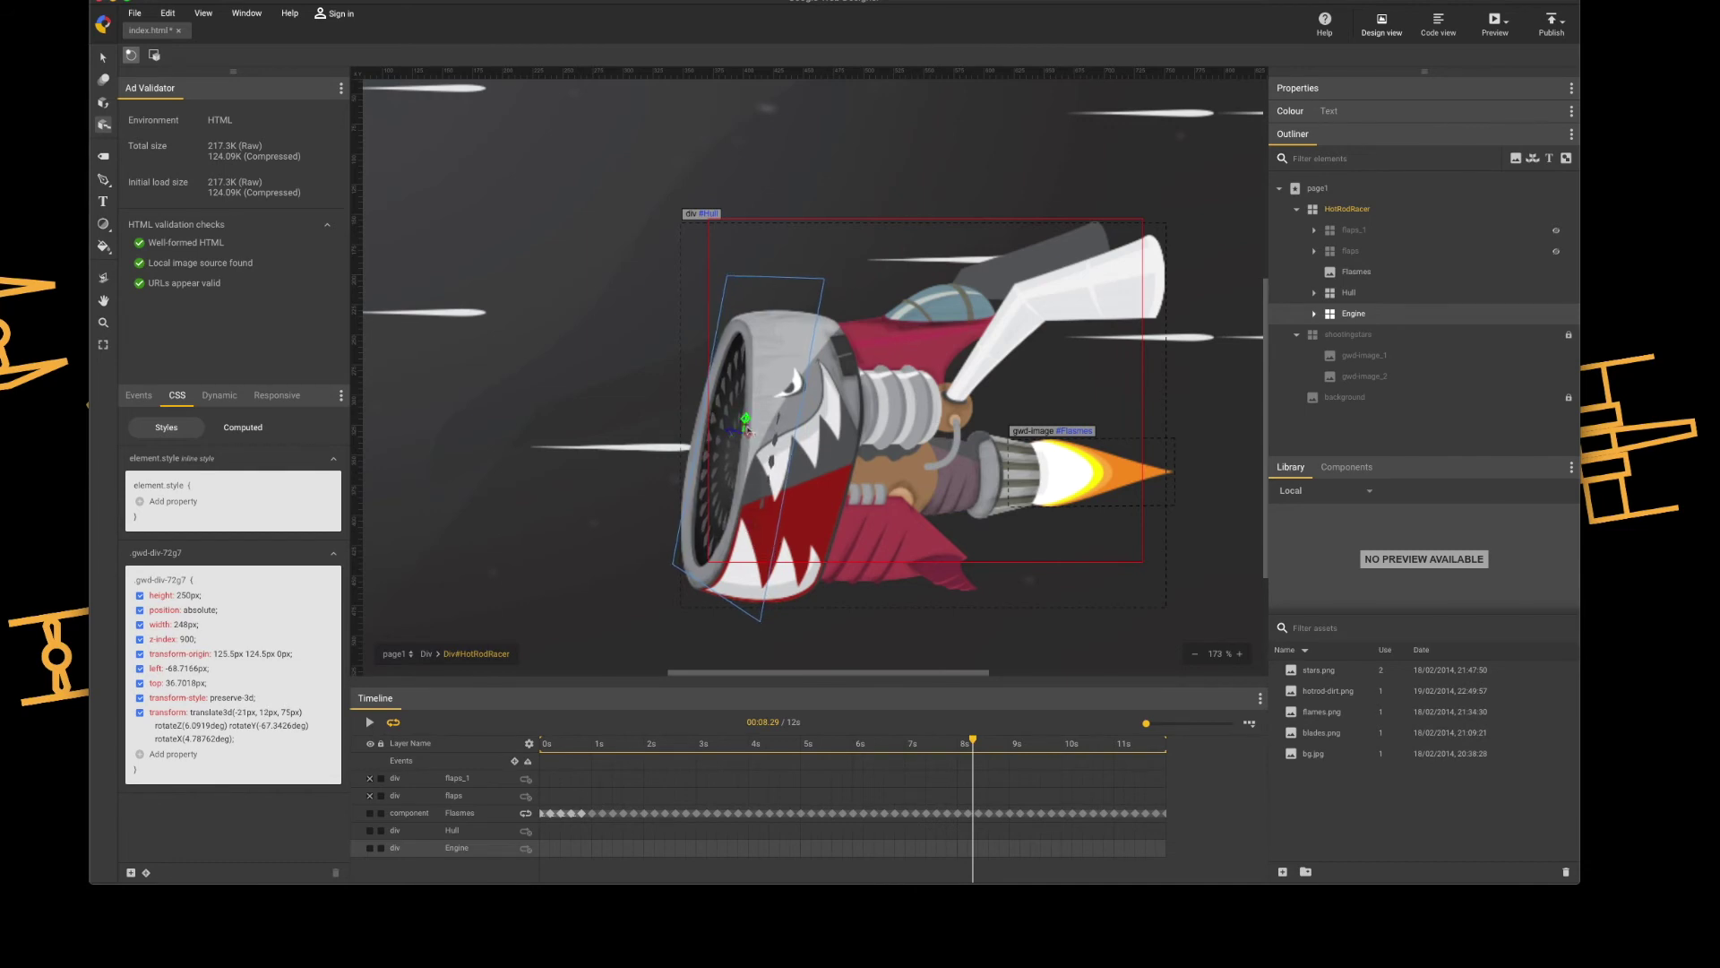
# Deselect the Engine, zoom out to 120%, and play the animation to review its motion.
pyautogui.press('v')
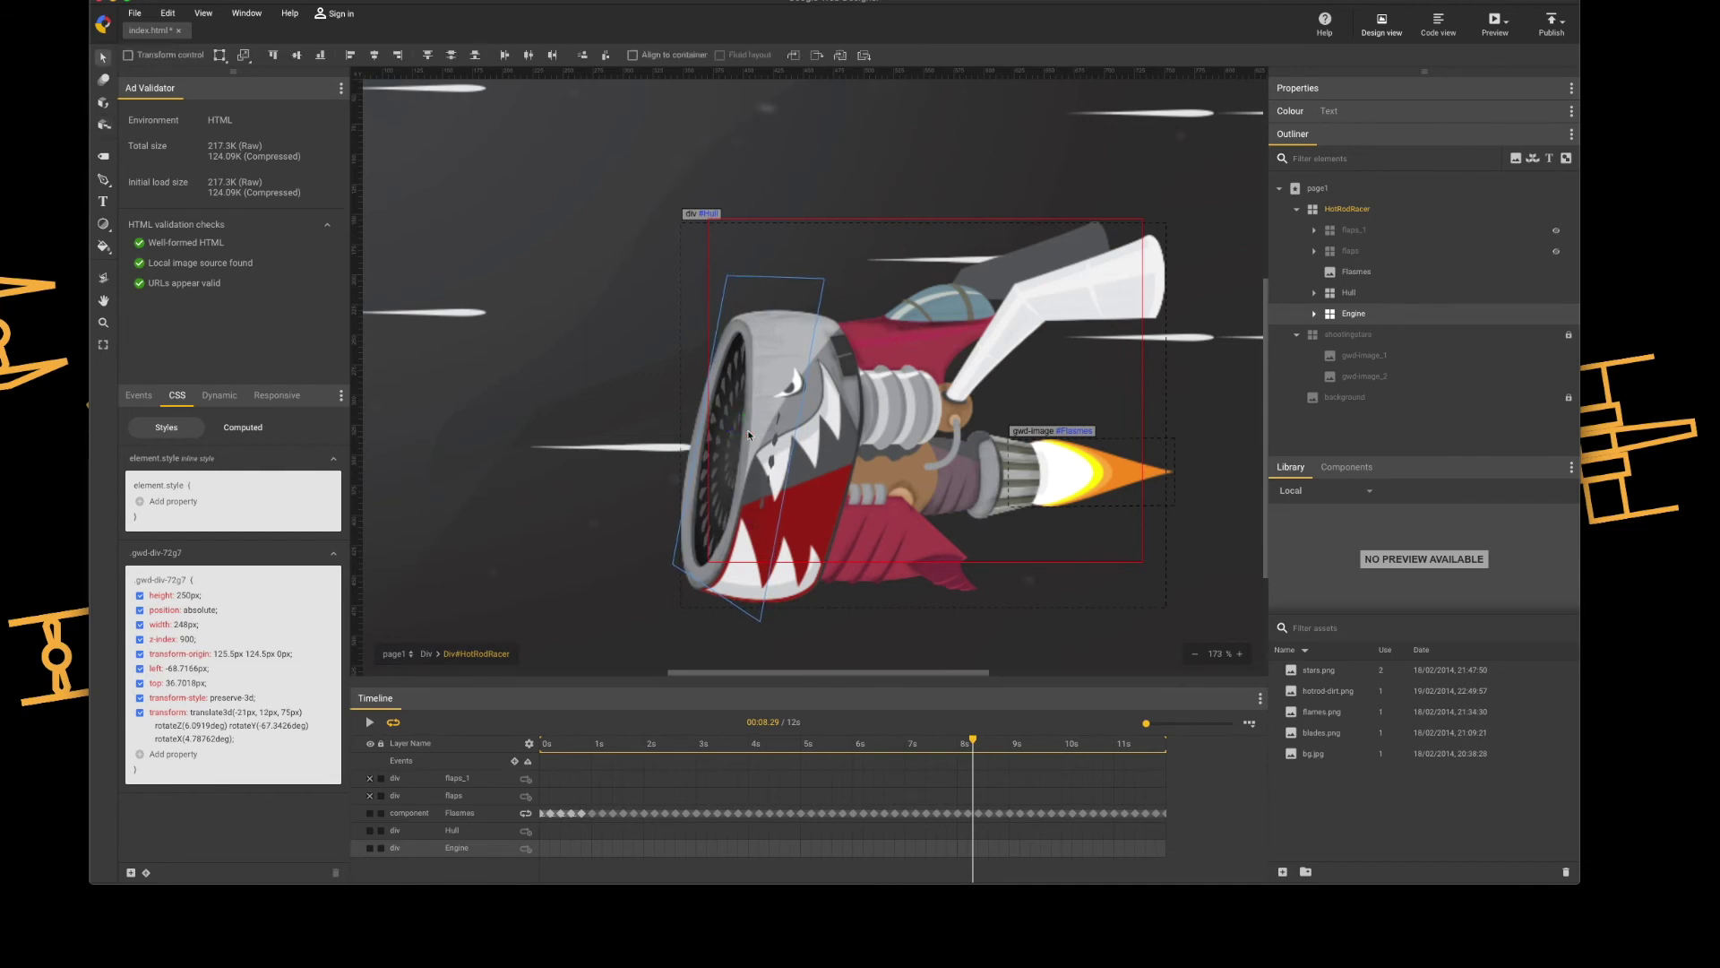
pyautogui.click(580, 469)
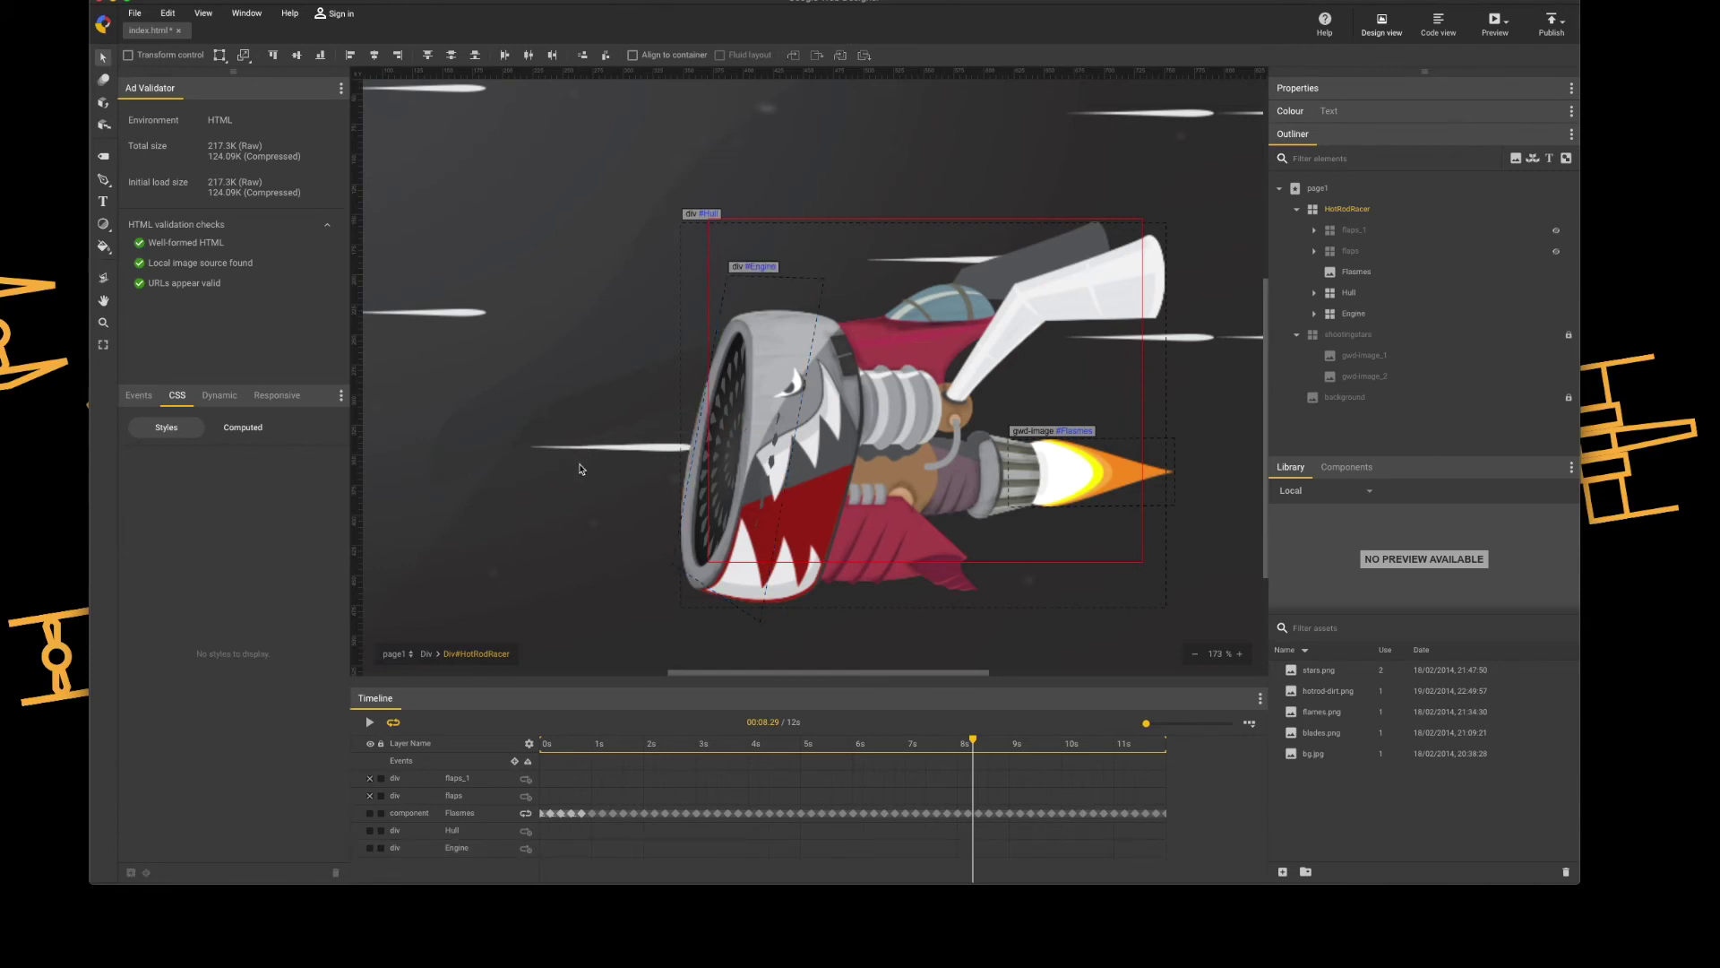
pyautogui.hotkey('ctrl', '-')
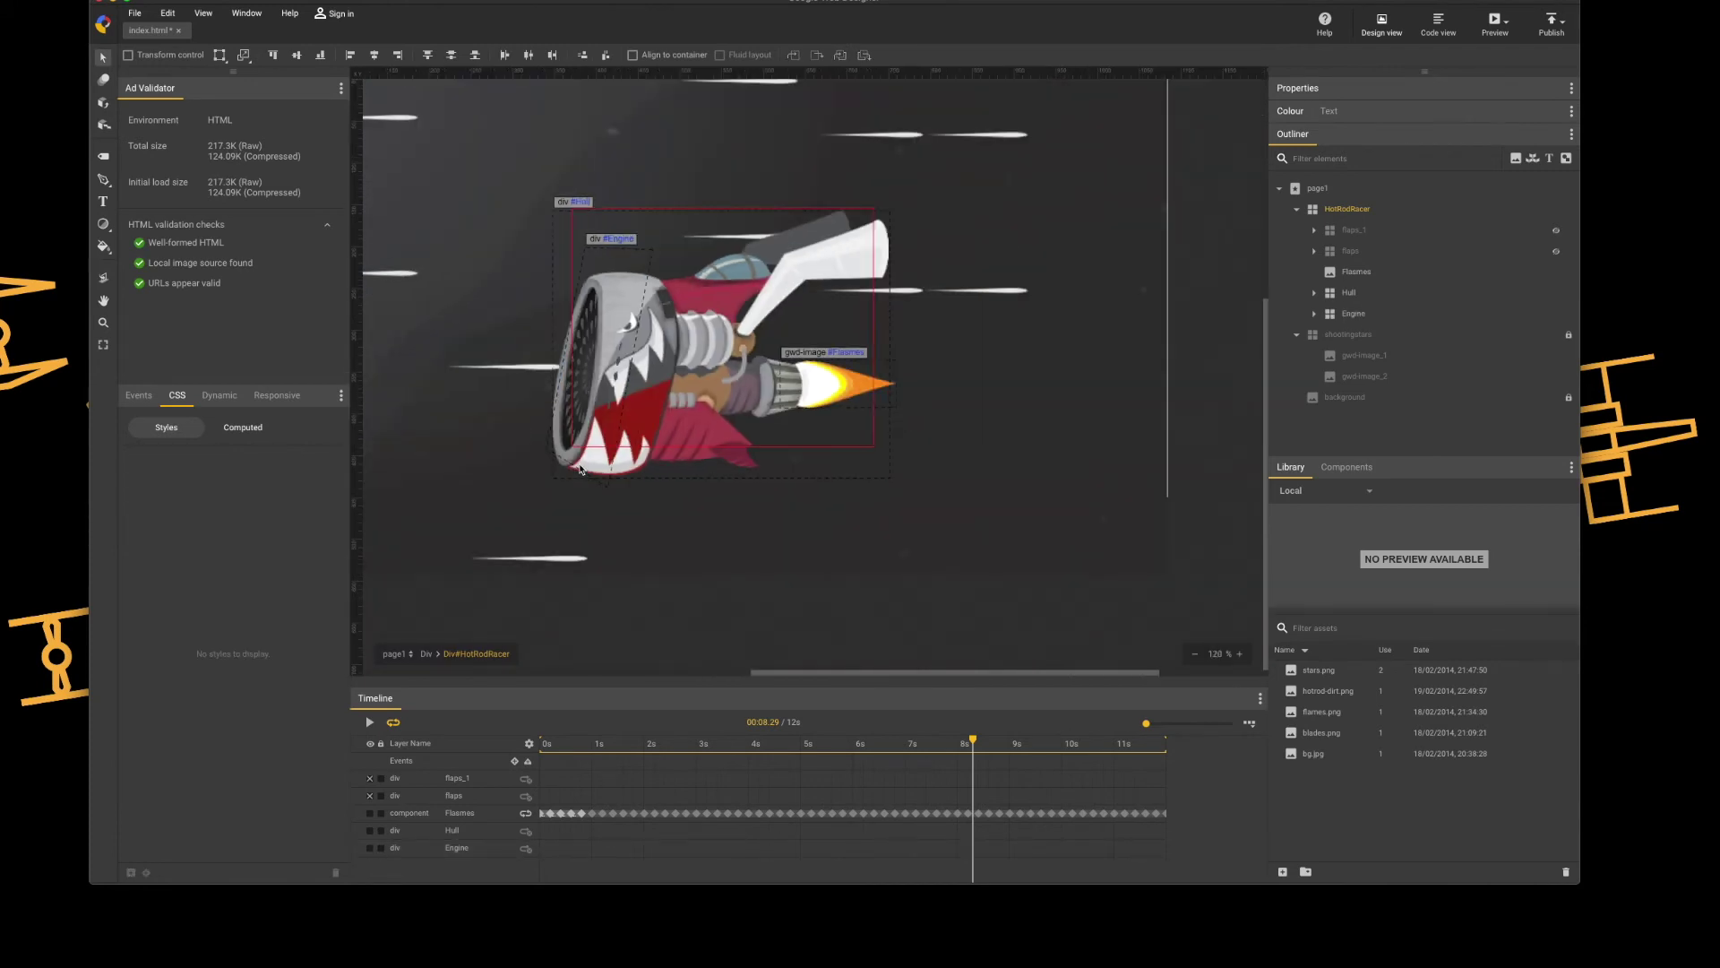
pyautogui.scroll(3, 546, 443)
pyautogui.hscroll(-1, 546, 444)
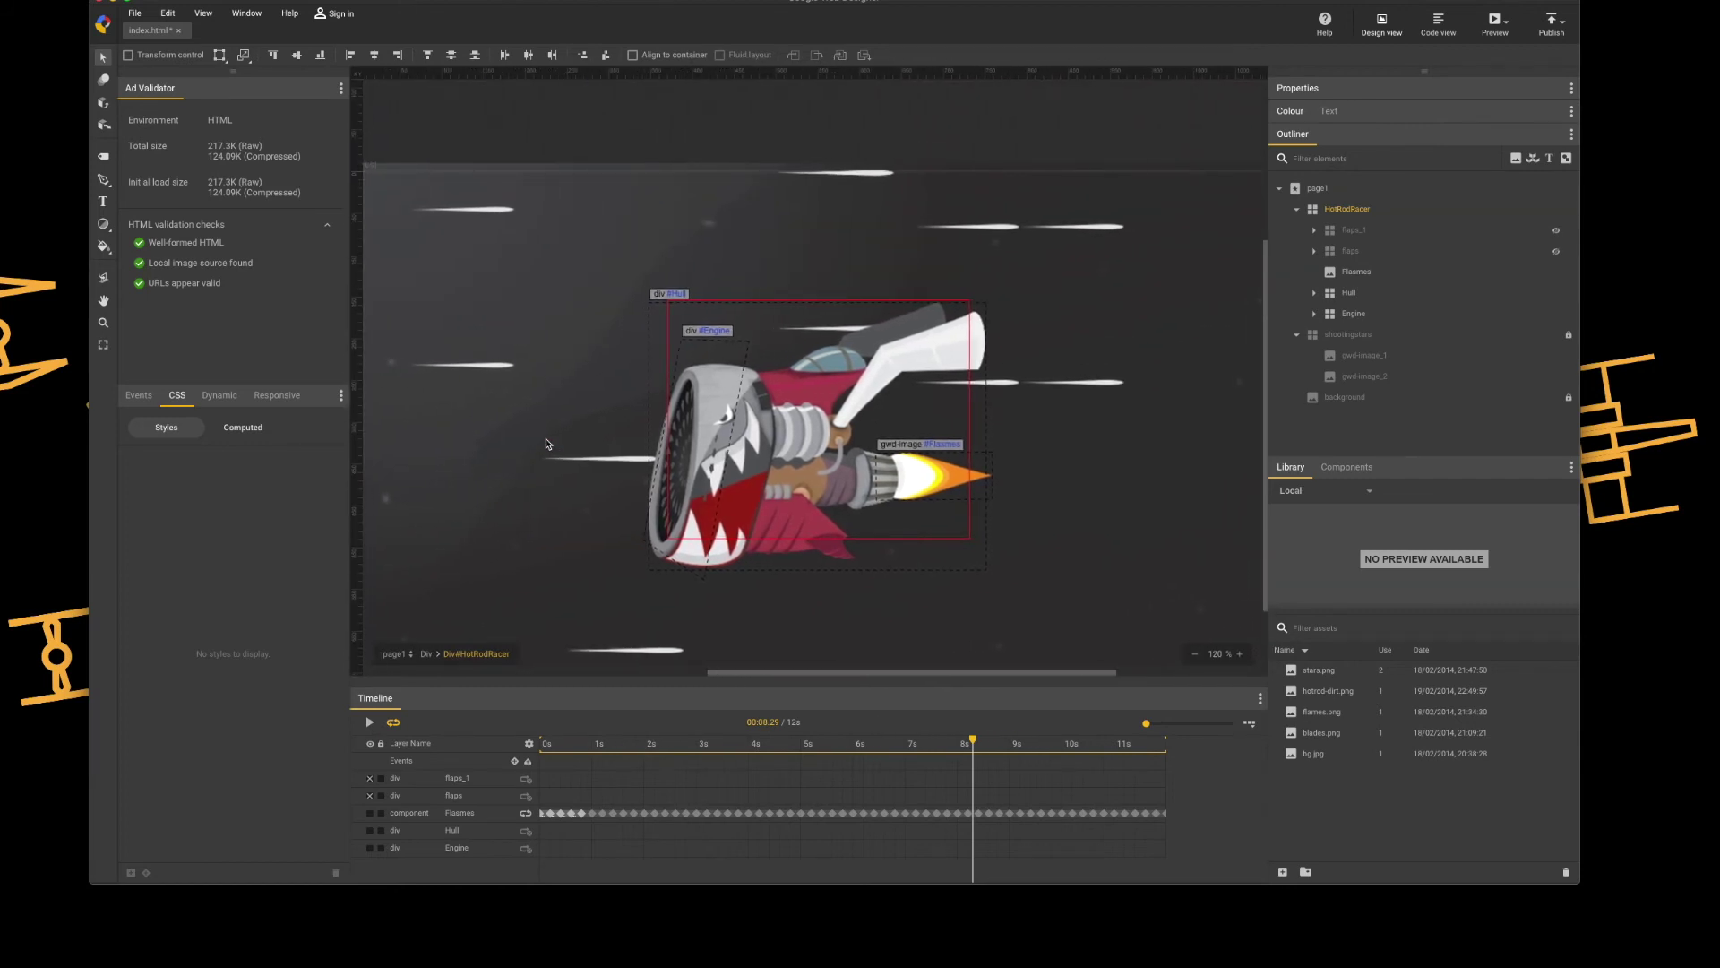
pyautogui.scroll(-1, 546, 444)
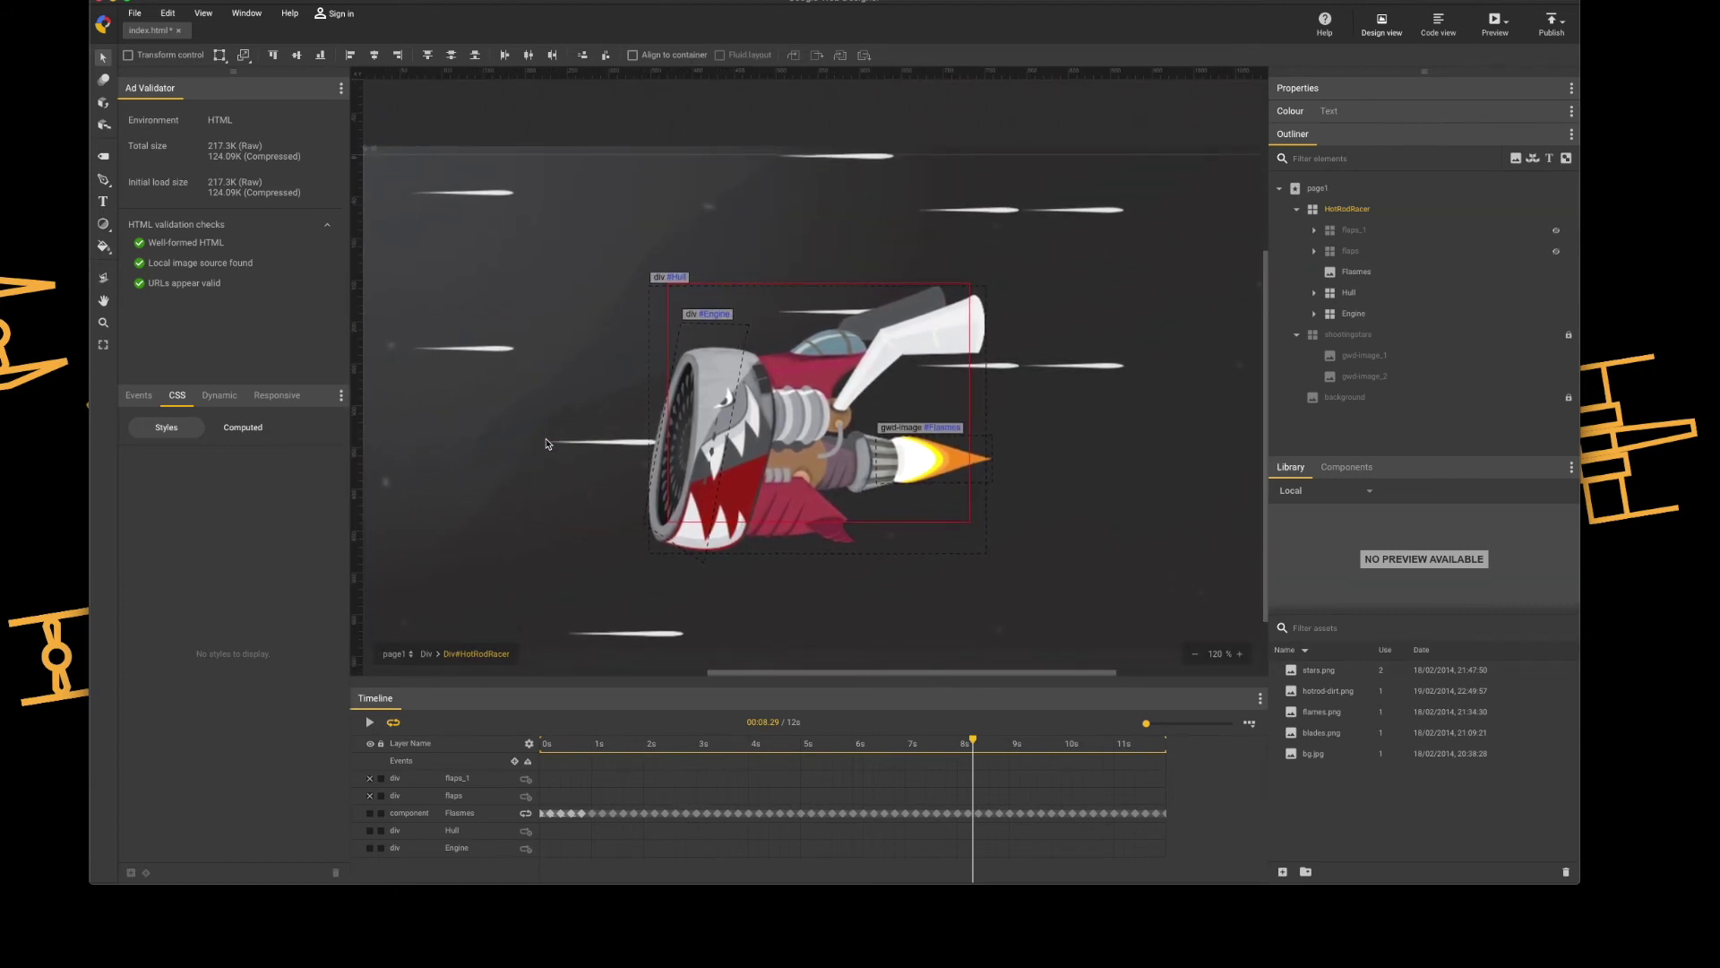
pyautogui.click(370, 723)
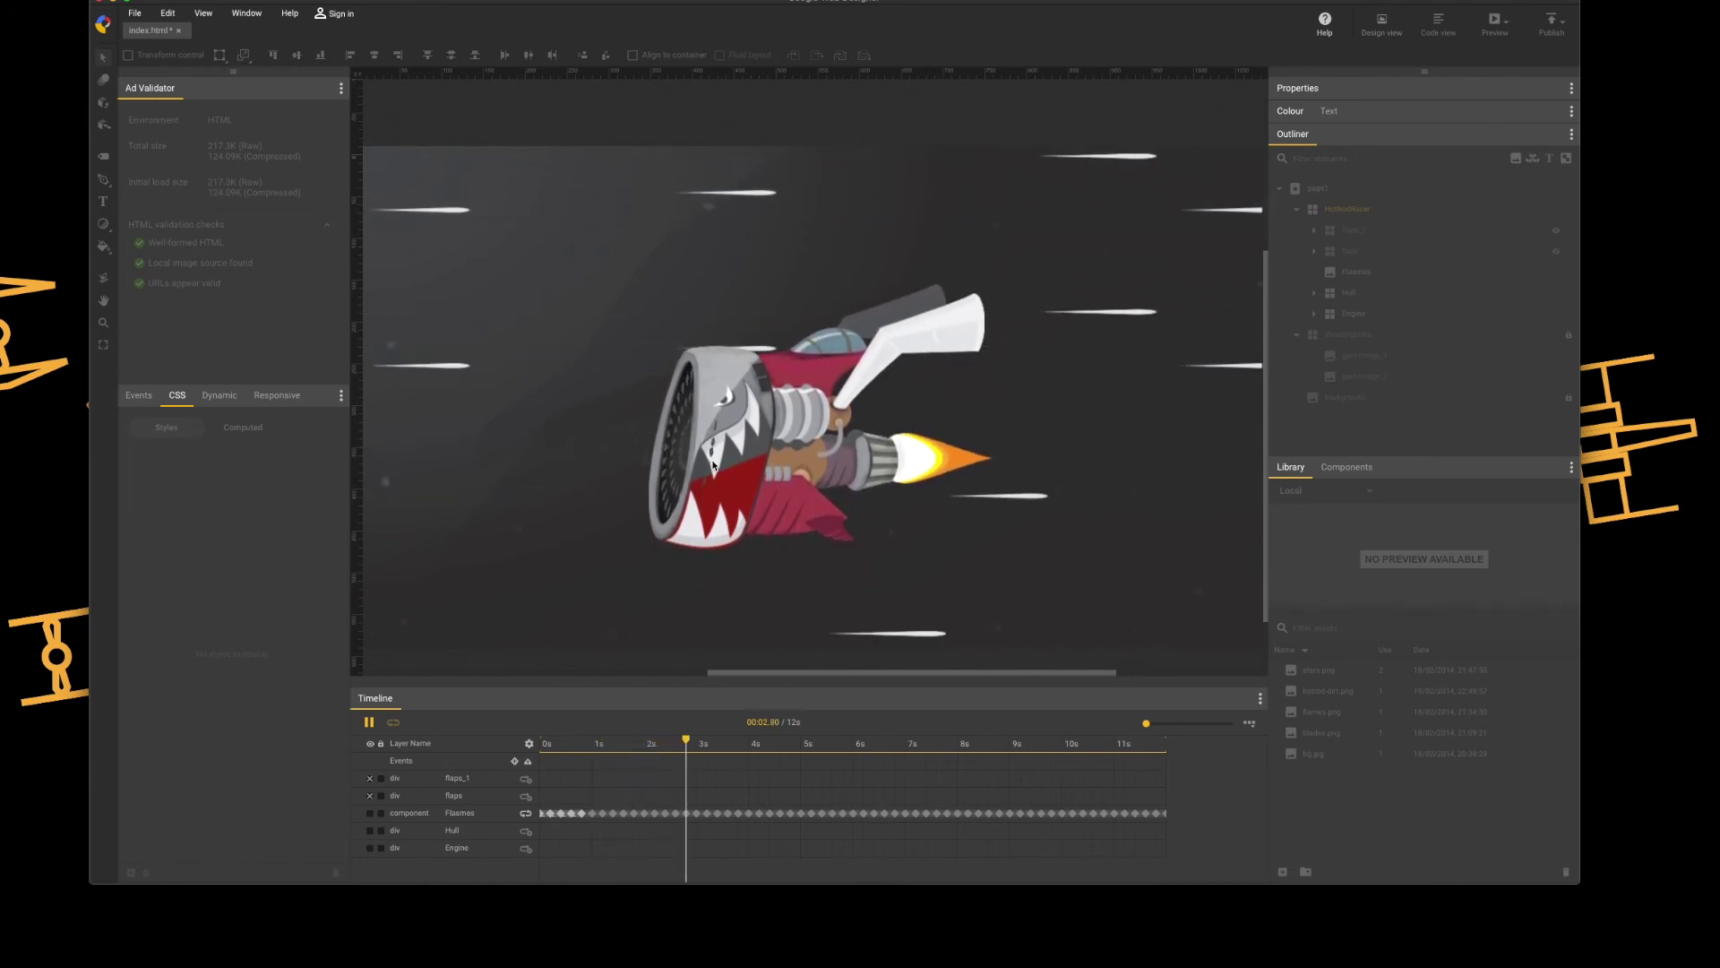
# Stop playback at 4.45 s and move the Engine in 3D to translate3d -31px, 16px, 58px.
pyautogui.press('space')
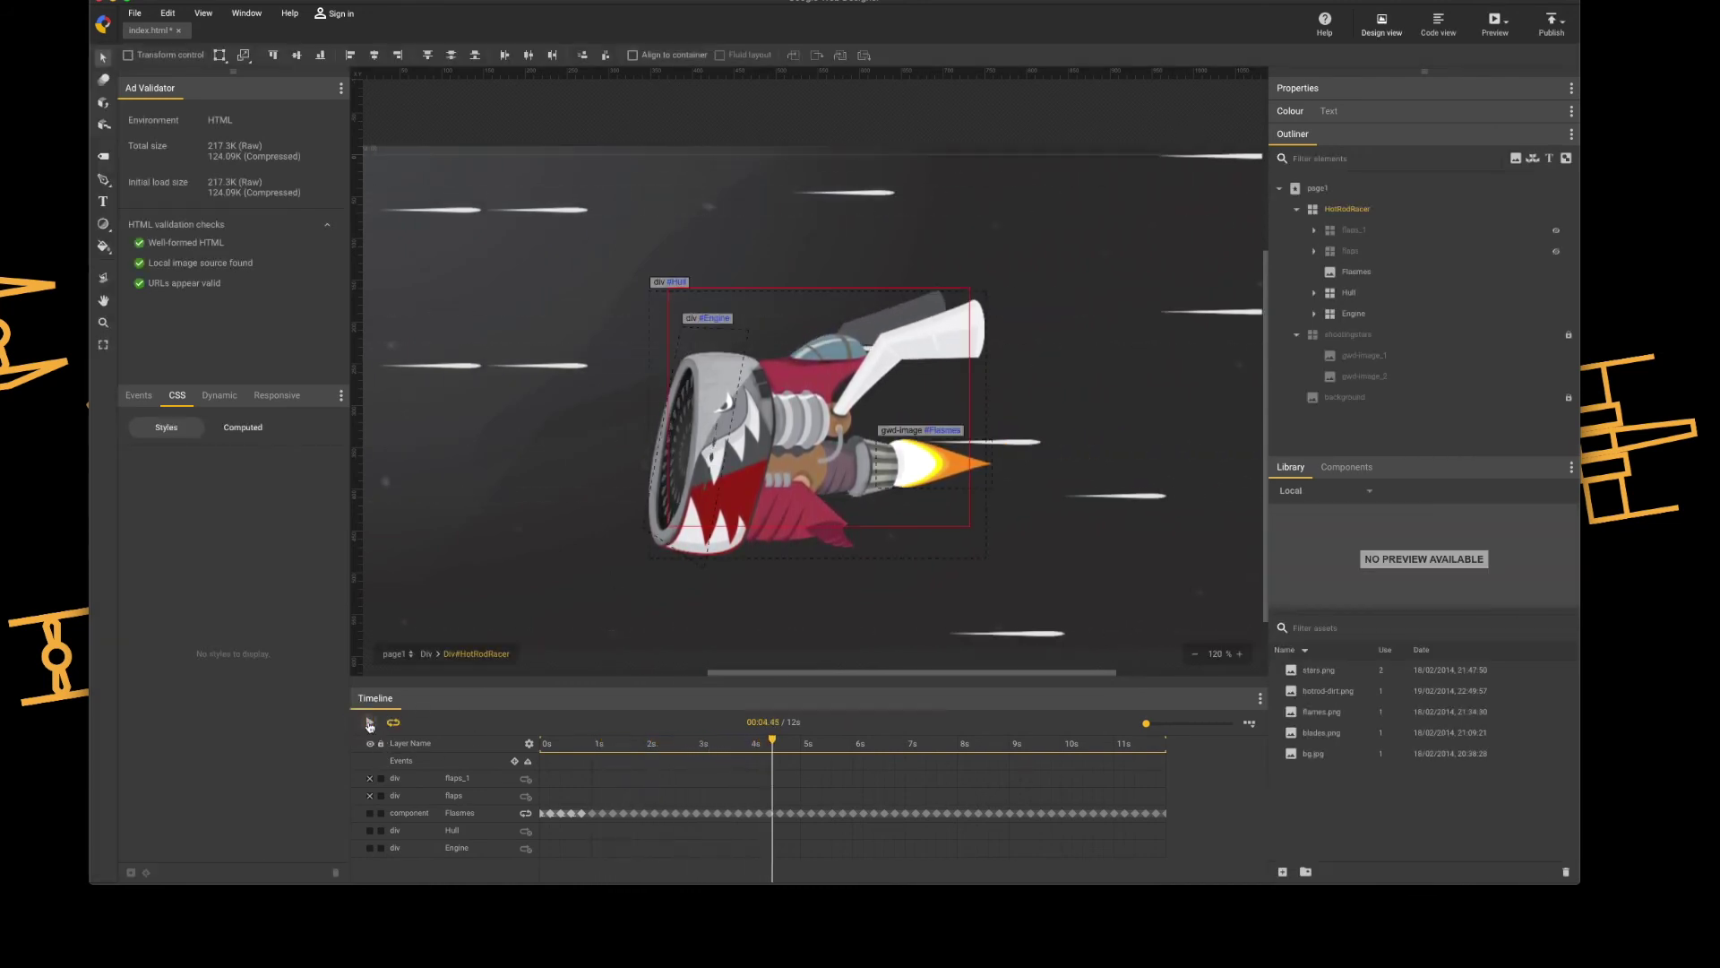
pyautogui.press('g')
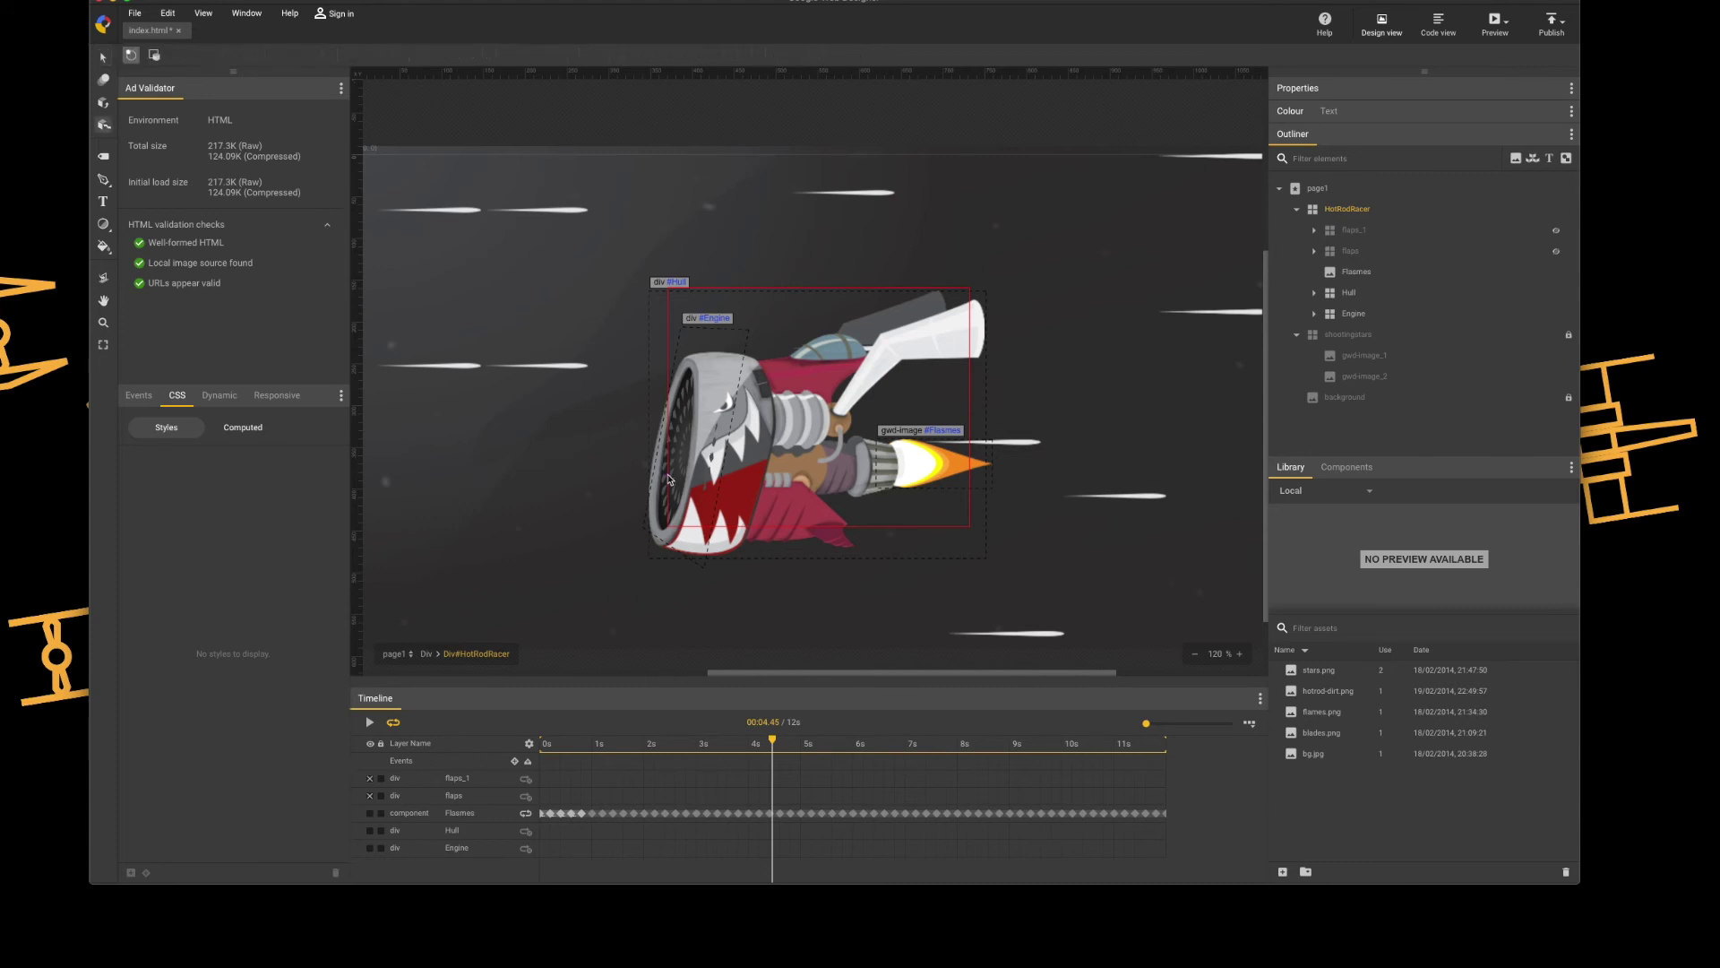
pyautogui.click(1353, 314)
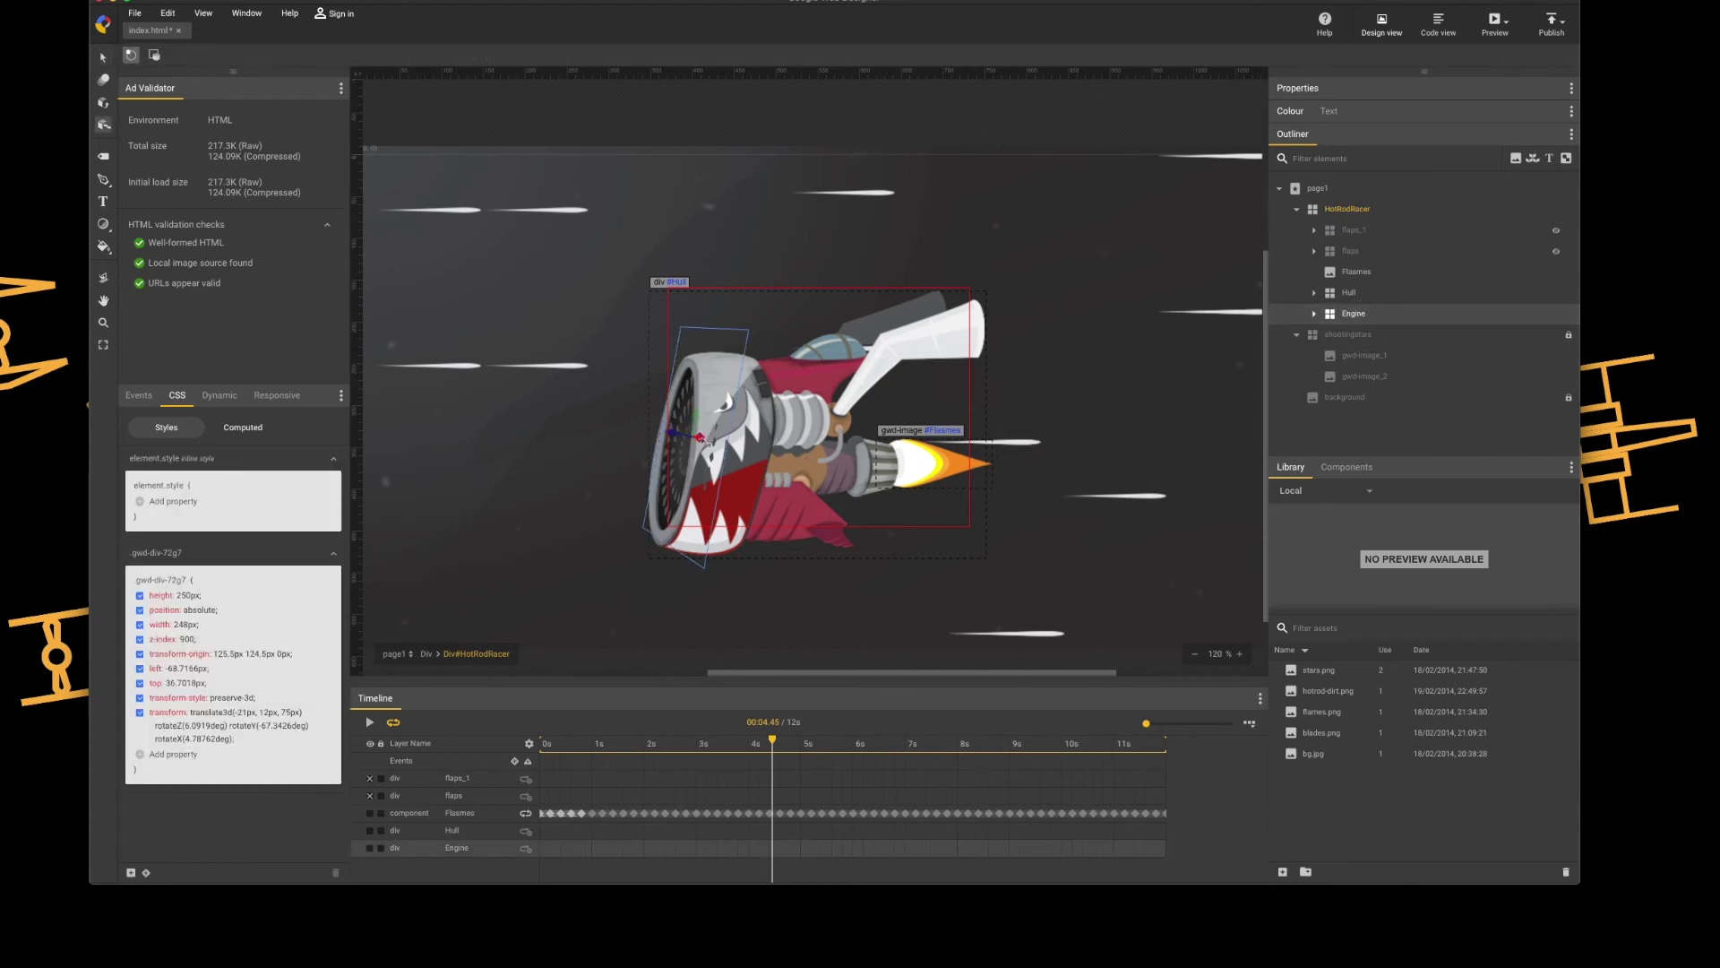
pyautogui.moveTo(701, 438); pyautogui.dragTo(691, 421)
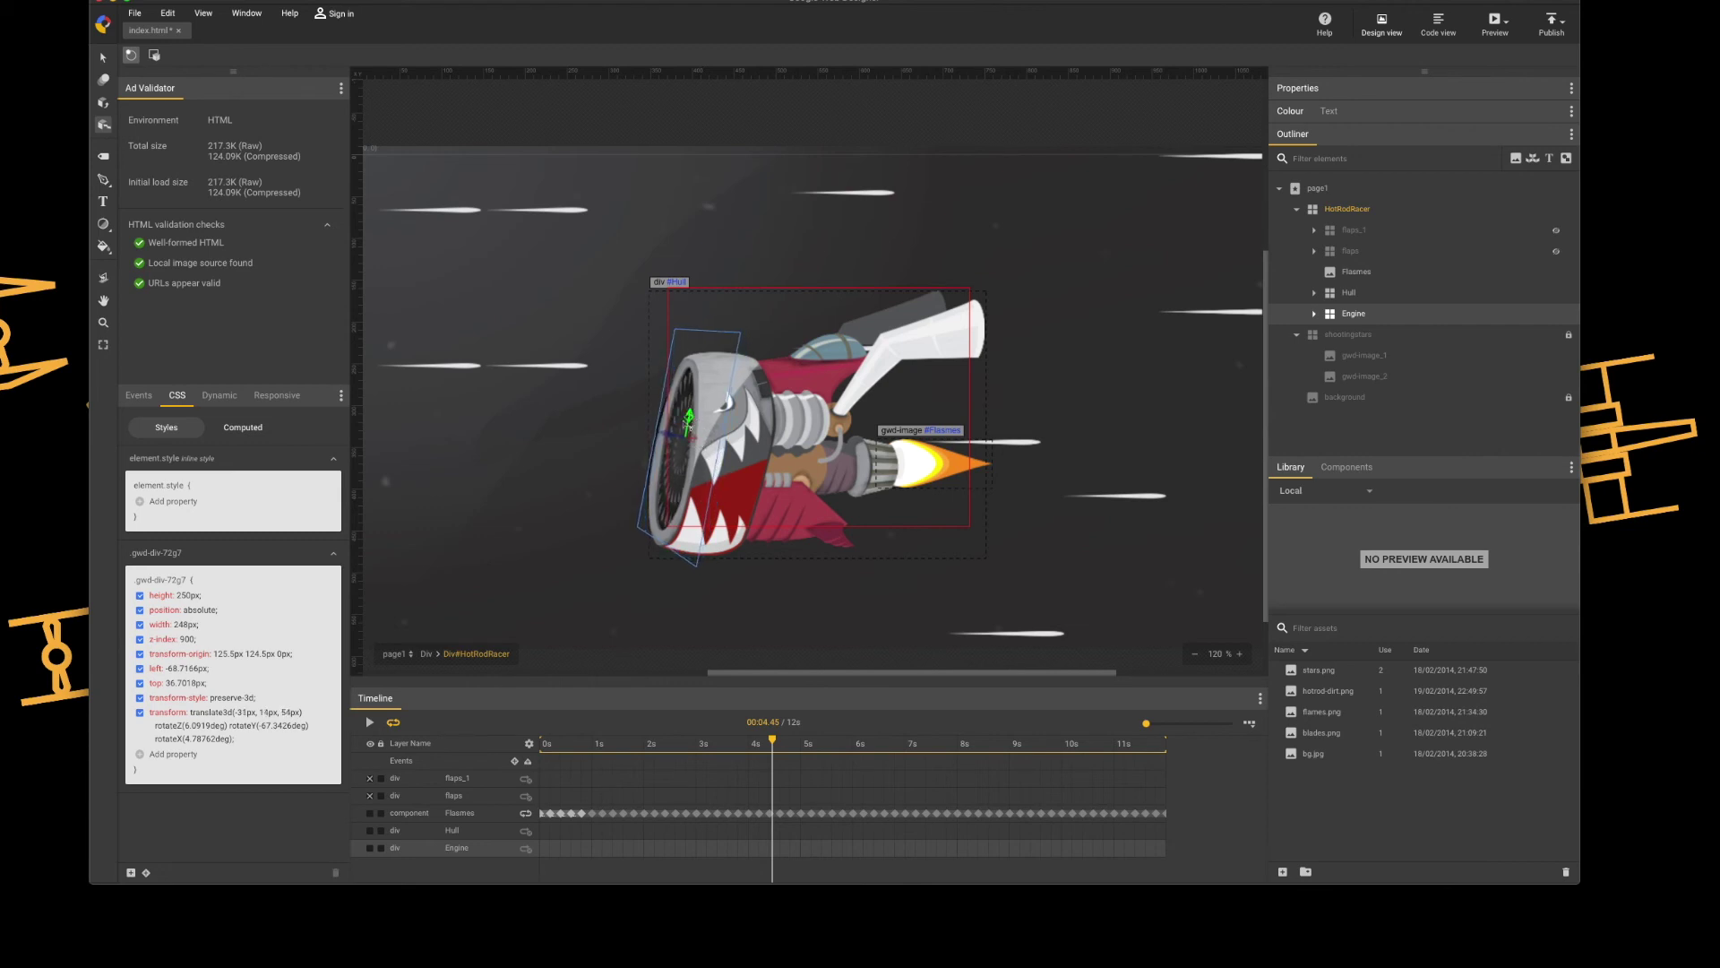